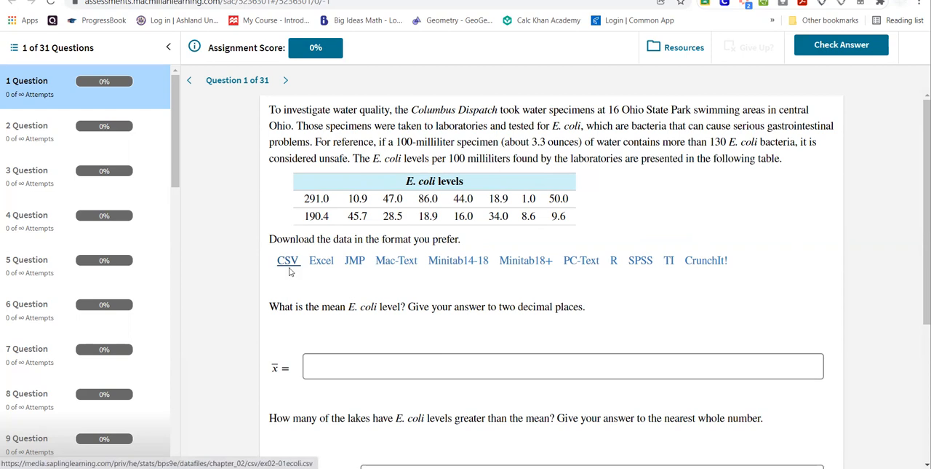
Download the E. coli data as a CSV file and create a blank Google Sheets spreadsheet in a new browser tab.
click(289, 270)
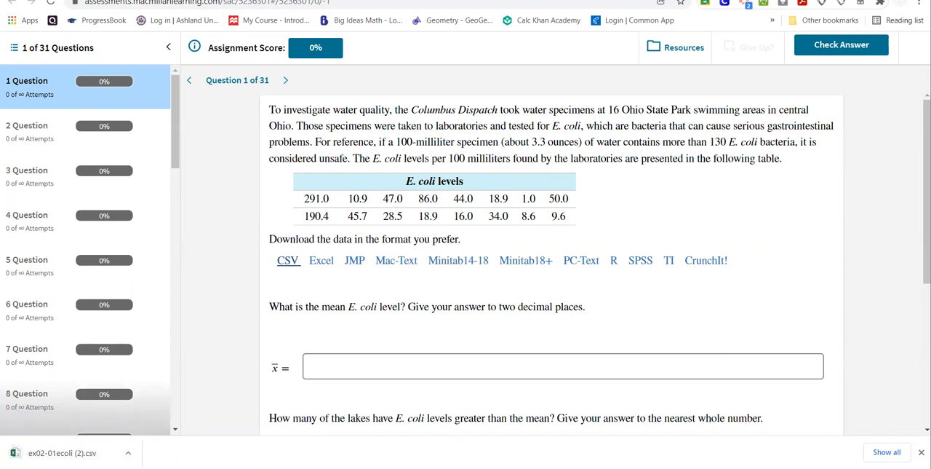
key(ctrl+t)
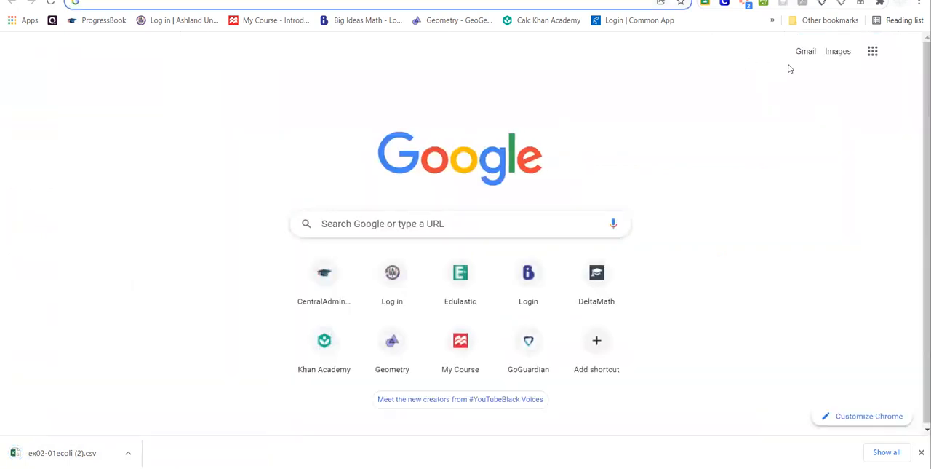
click(872, 53)
click(879, 162)
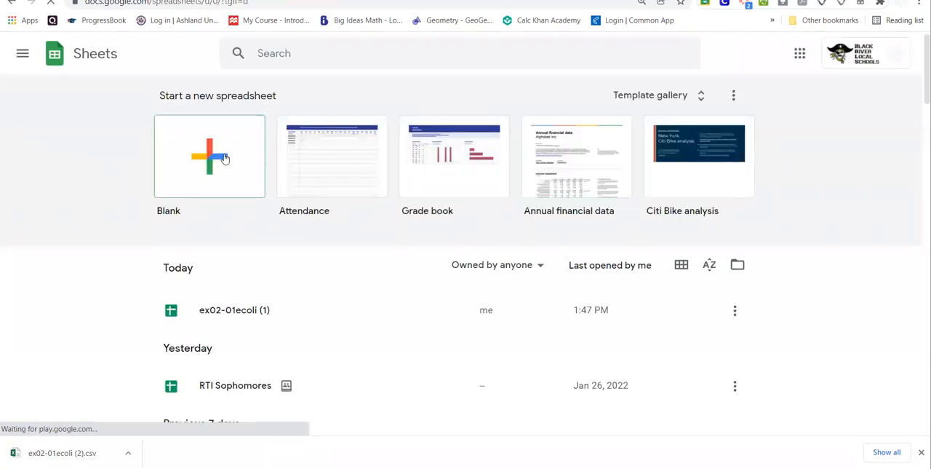
click(224, 157)
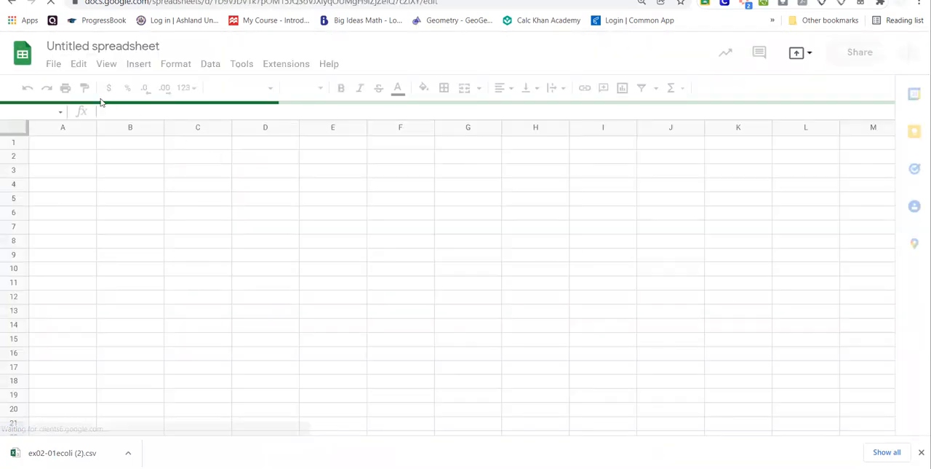
Upload the downloaded ex02-01ecoli (2) file from the computer and open it as a spreadsheet.
click(54, 64)
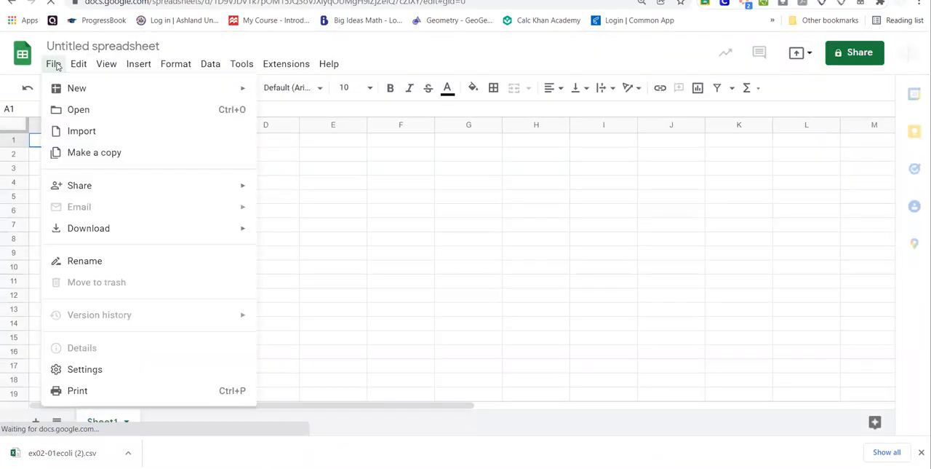
click(79, 110)
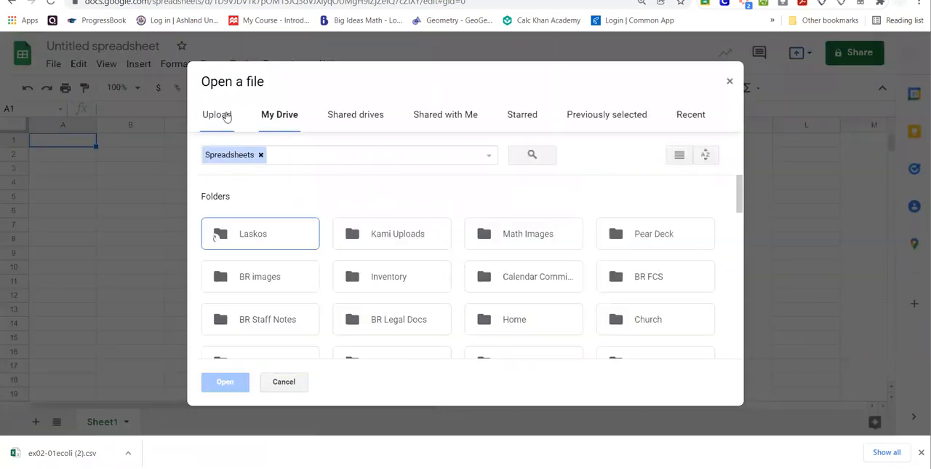
click(225, 115)
click(460, 272)
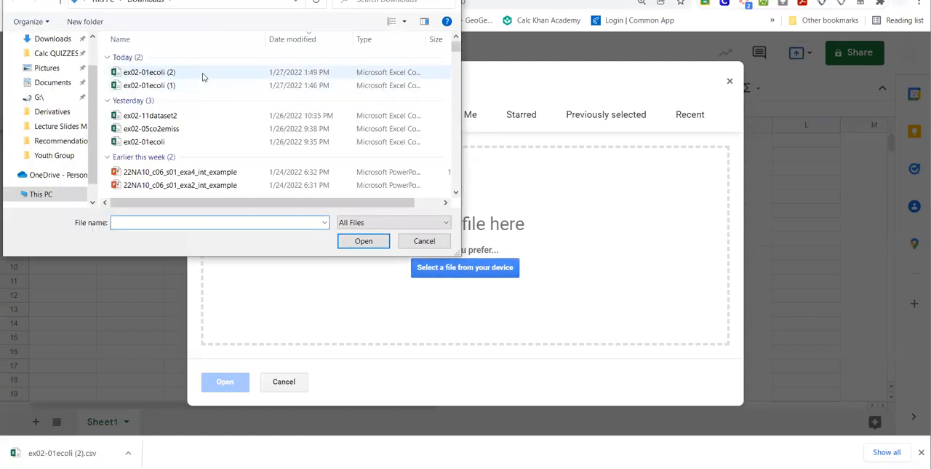
double_click(203, 76)
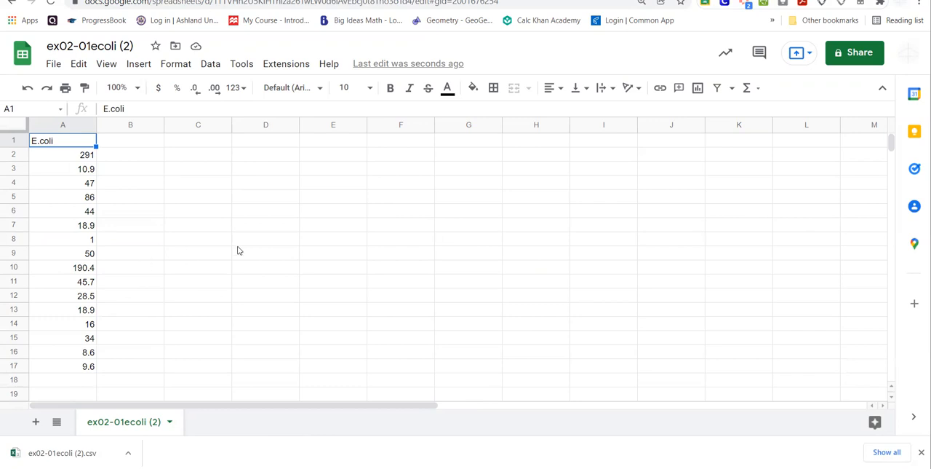
Enter the label SUM in cell C6.
click(189, 216)
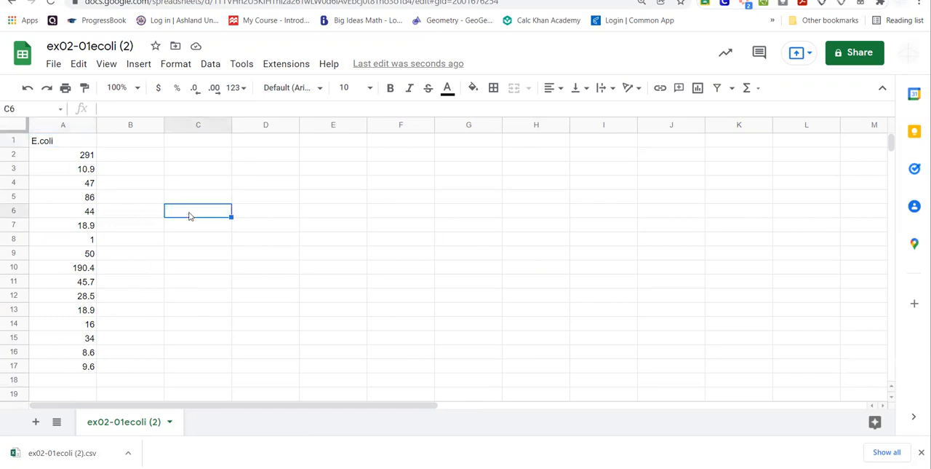
text(SUM)
key(Return)
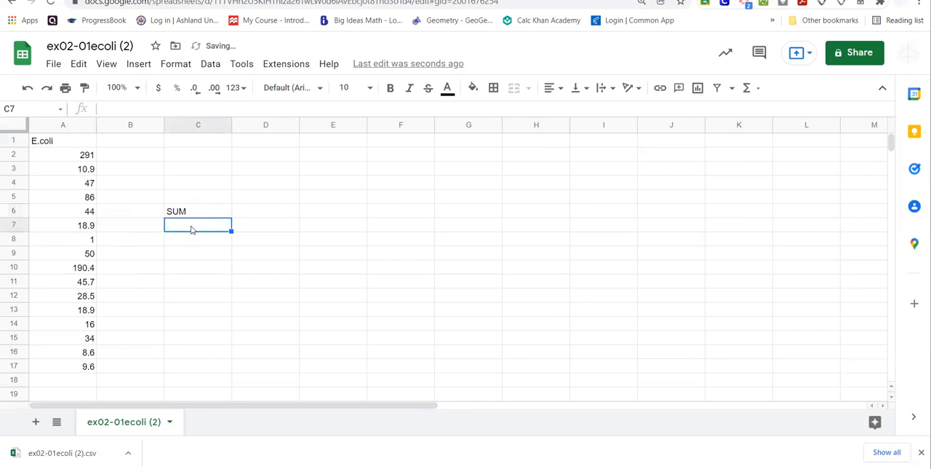
Total the E. coli values in cell C7 with the formula =SUM(A2:A17).
text(=)
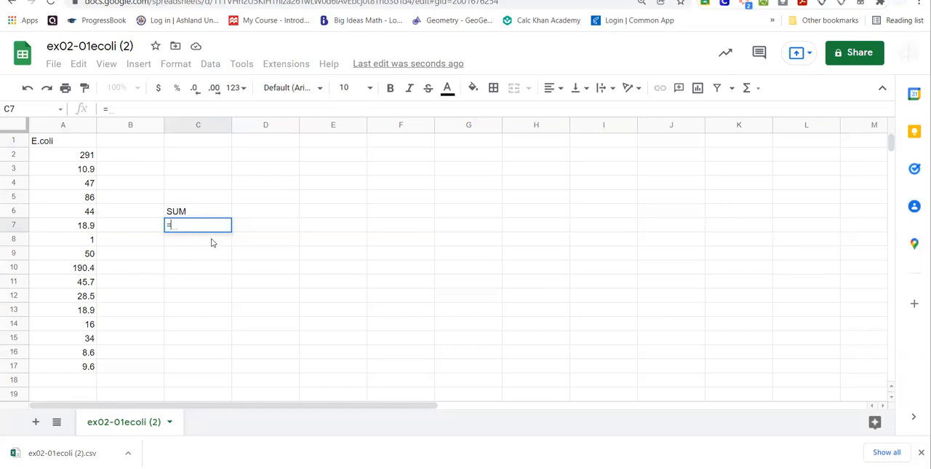
text(SUM)
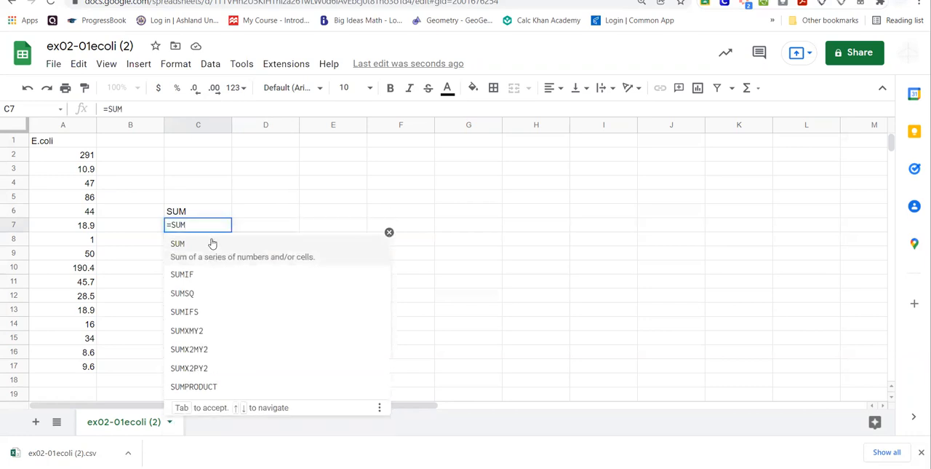
click(211, 243)
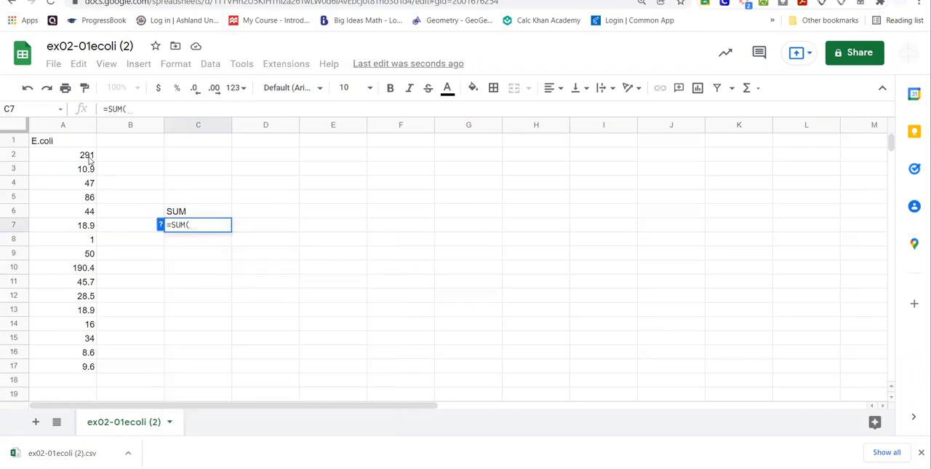
drag(88, 157, 84, 370)
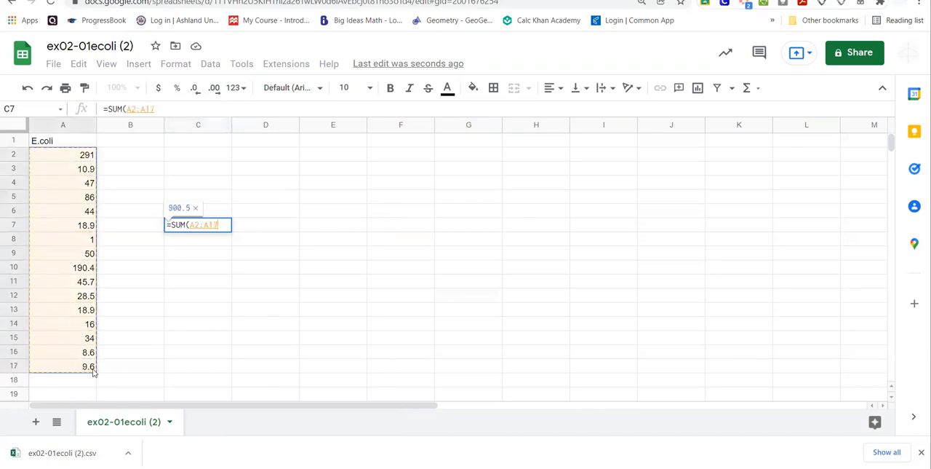
text())
key(Return)
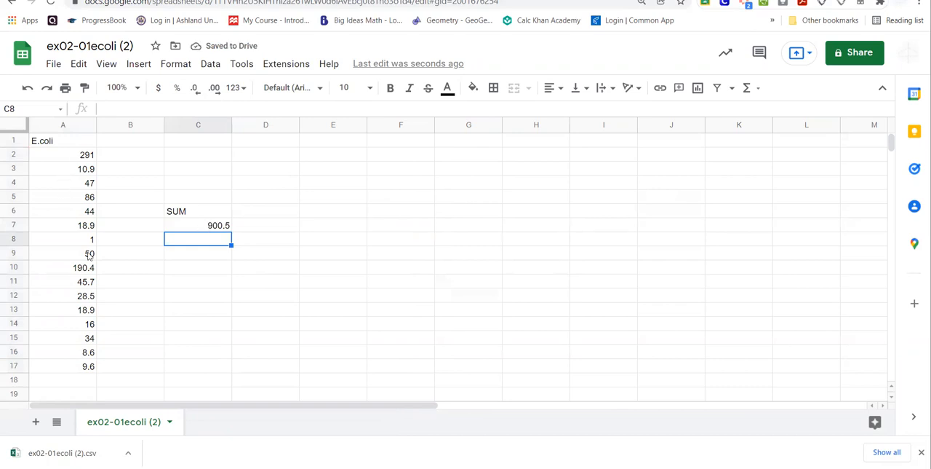
click(211, 229)
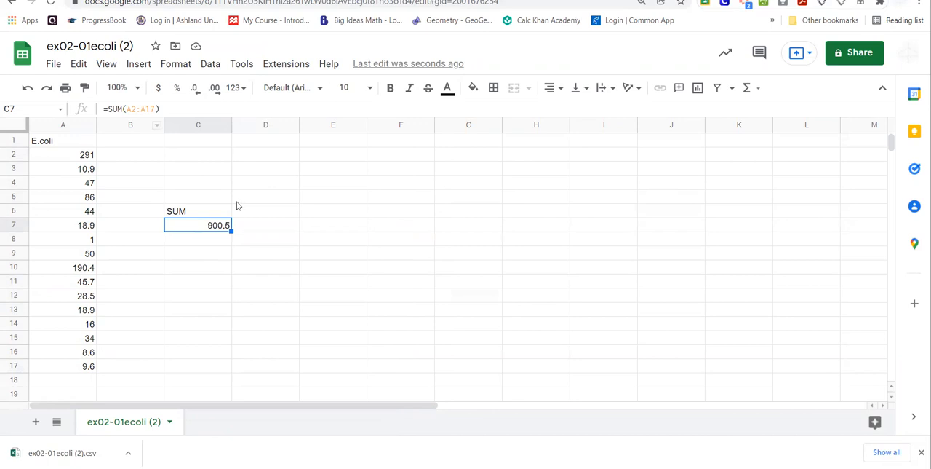
Enter the label Average(mean) in cell D6, beside the SUM label.
click(280, 211)
text(A)
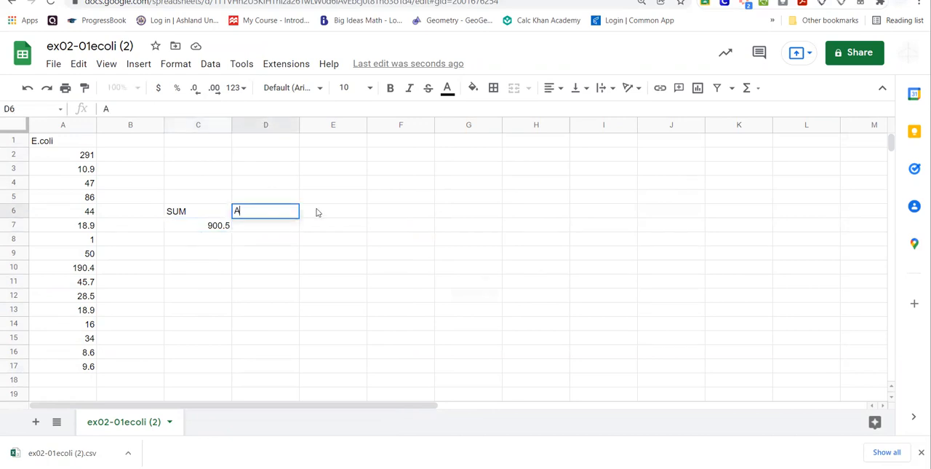
text(verage(mean))
key(Return)
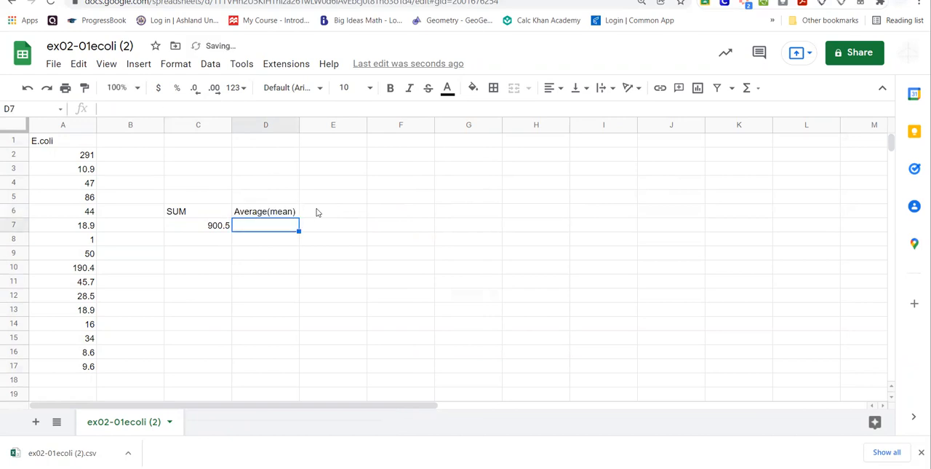
Calculate the mean of the E. coli values in cell D7 with the formula =AVERAGE(A2:A17).
text(=)
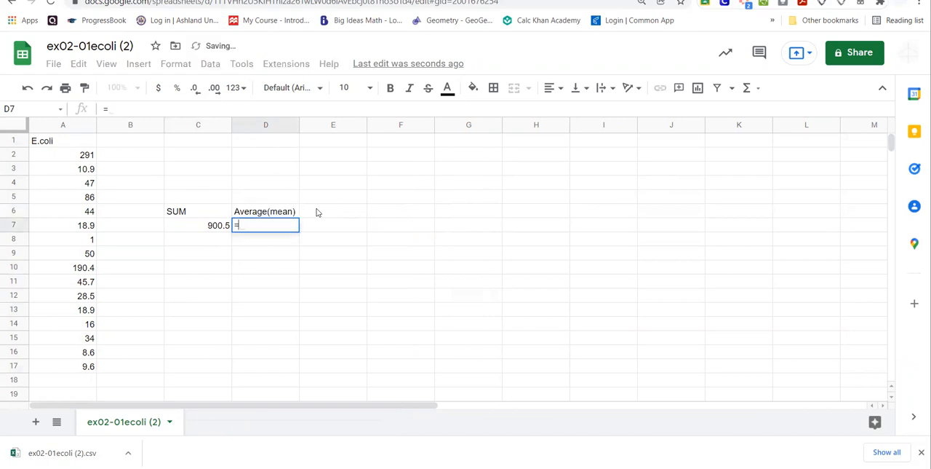
text(A)
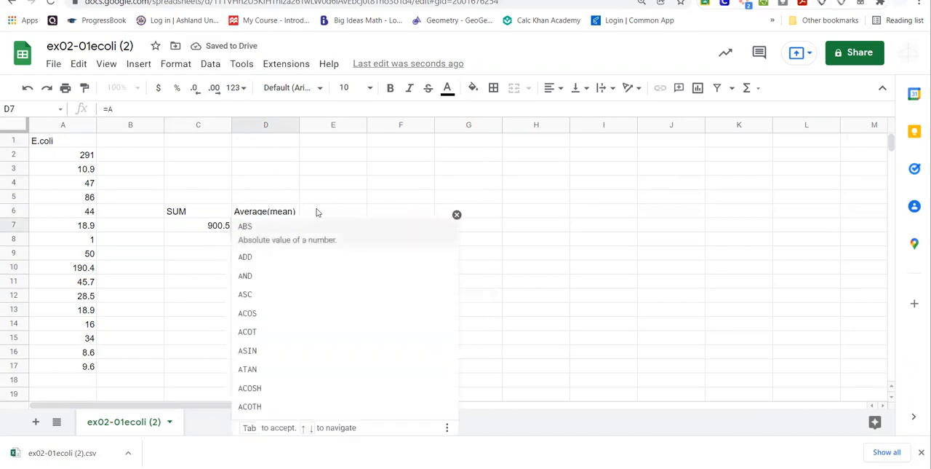
text(ver)
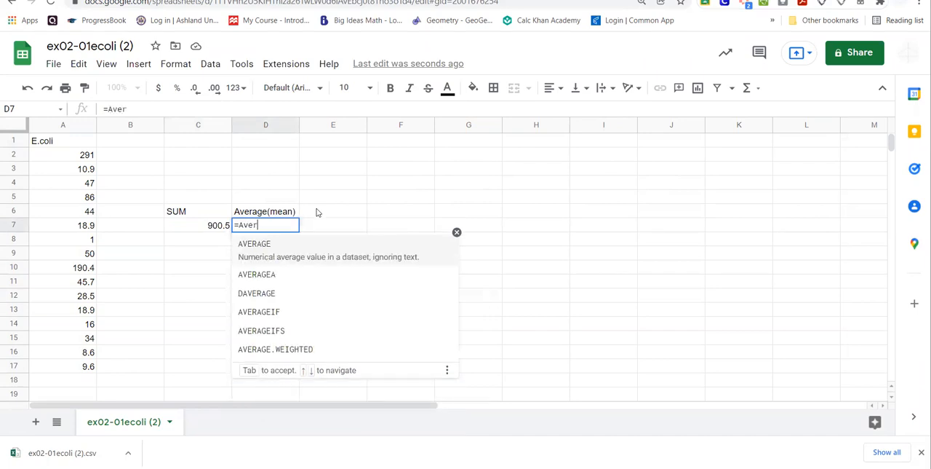
click(299, 250)
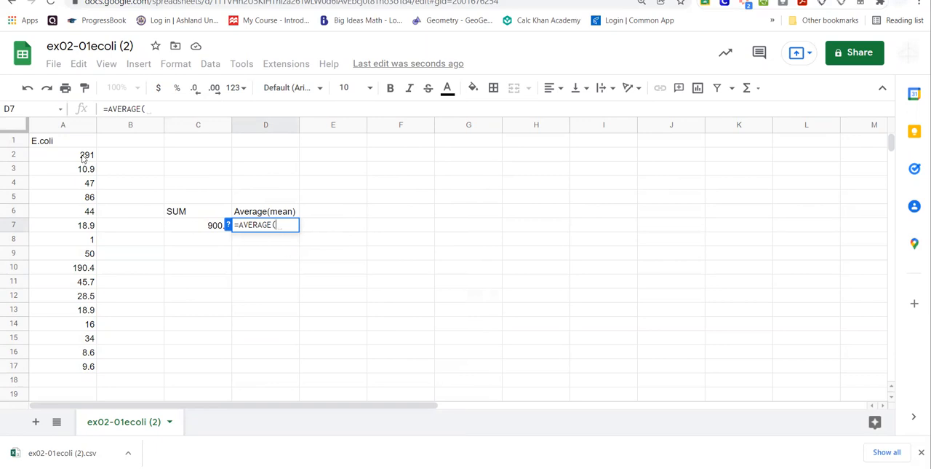
drag(83, 158, 79, 369)
text())
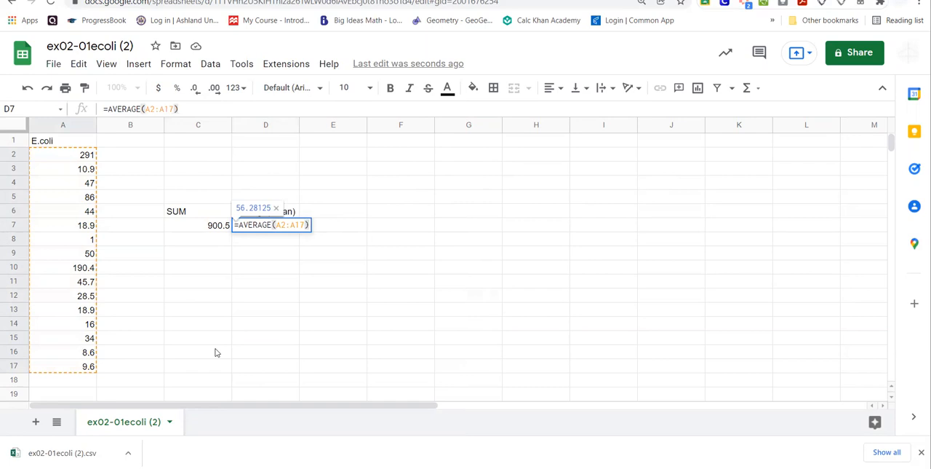
key(Return)
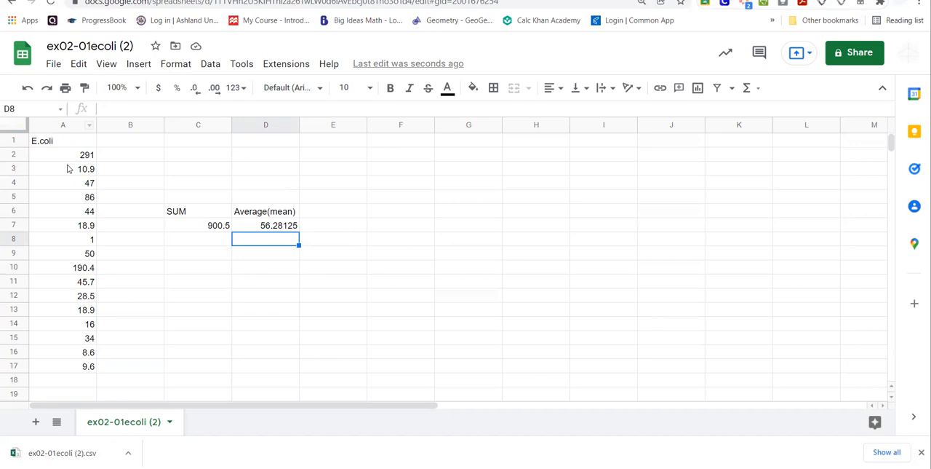
Insert a chart based on the E. coli values in A2:A17.
drag(77, 154, 72, 366)
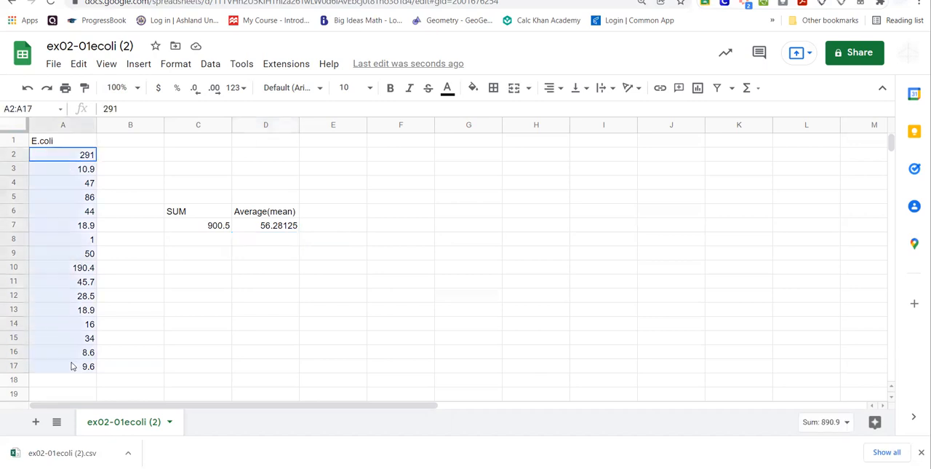
click(141, 67)
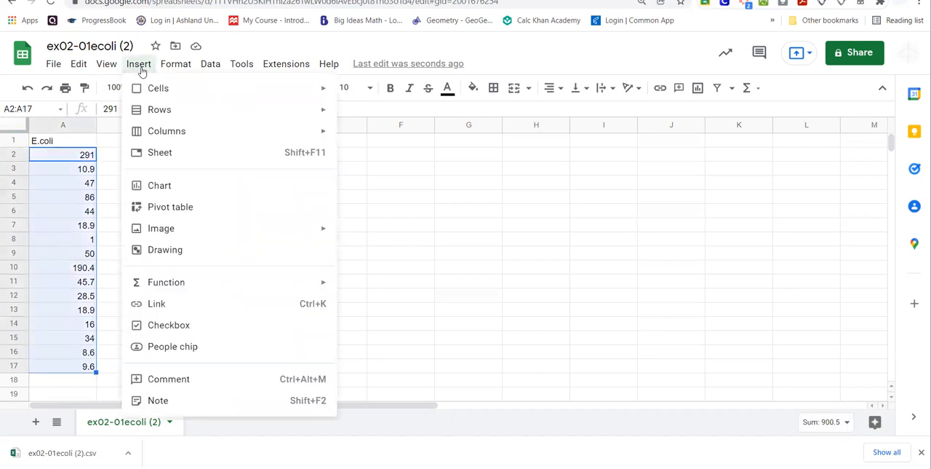
click(178, 185)
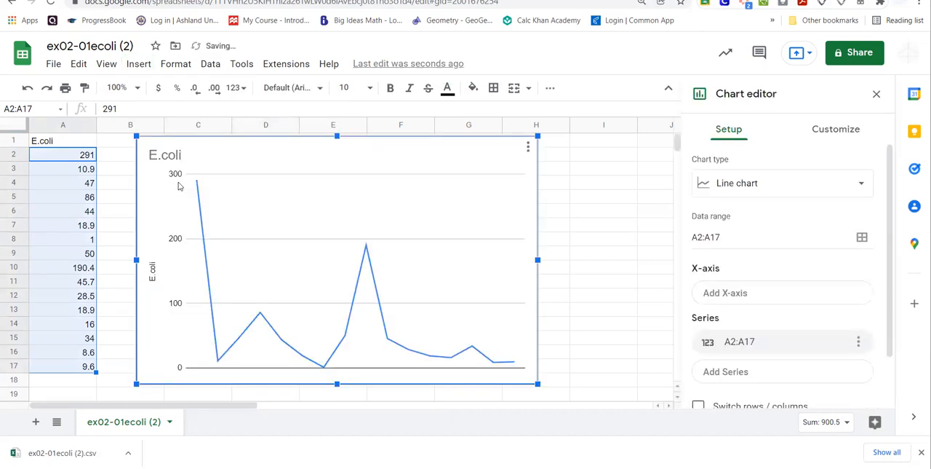
Change the E. coli chart's type to Candlestick chart.
click(773, 185)
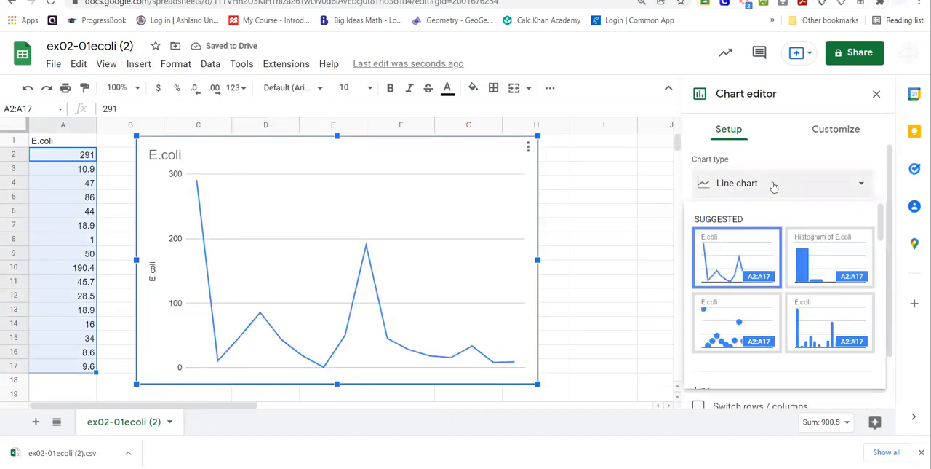
scroll(777, 284, down, 5)
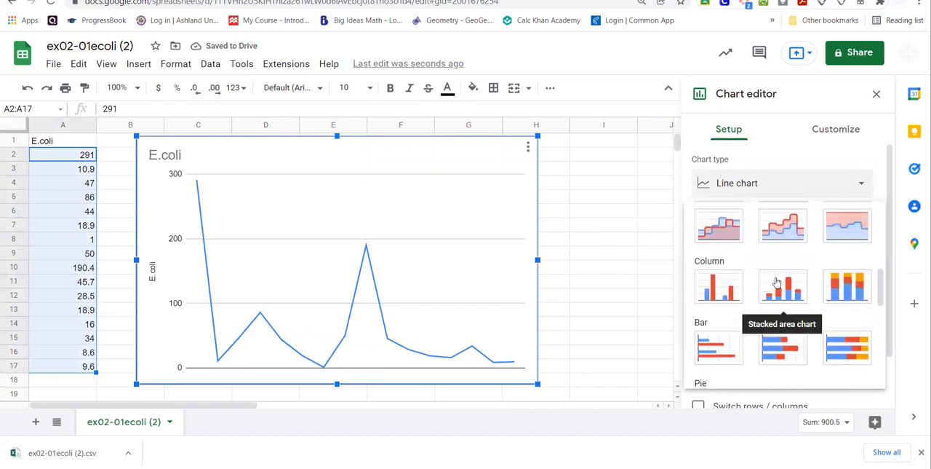
scroll(777, 283, down, 5)
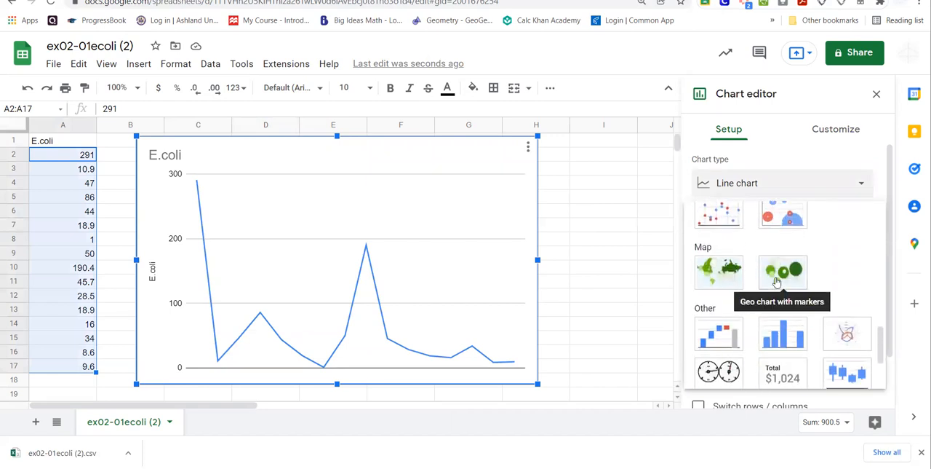
scroll(777, 282, down, 3)
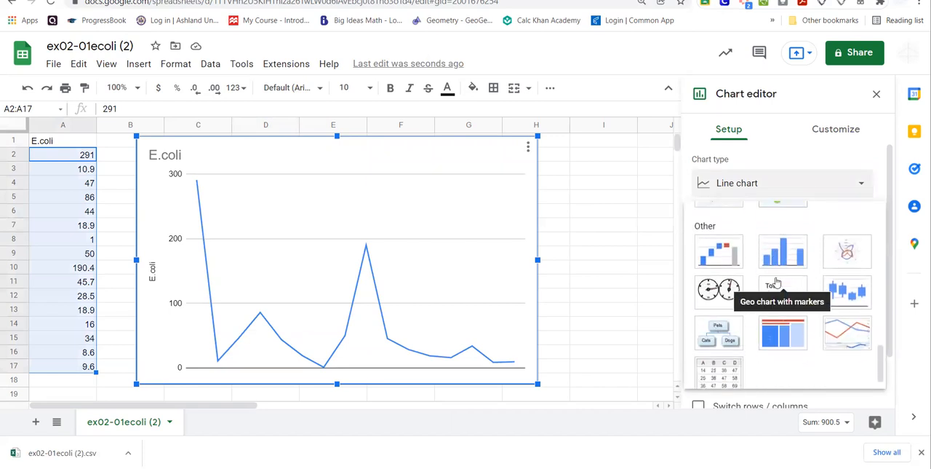
click(849, 281)
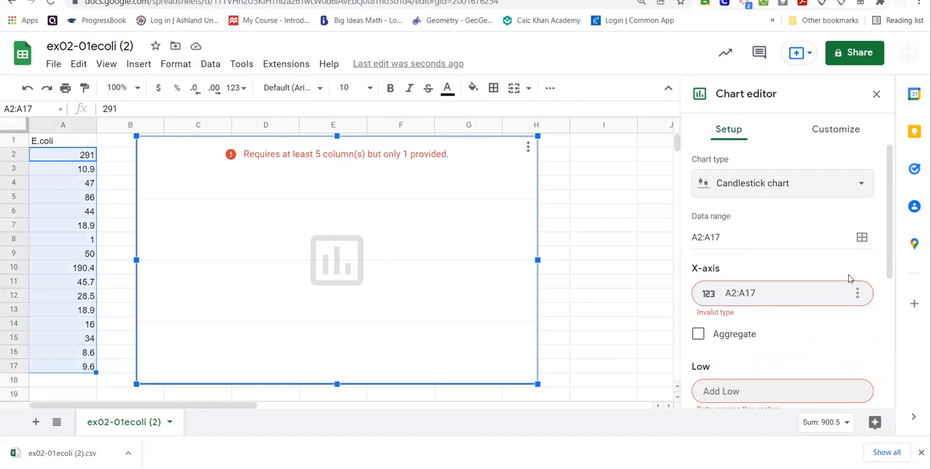
Browse the available chart types and change the E. coli chart to the suggested Histogram chart of A2:A17.
click(852, 192)
scroll(828, 276, down, 3)
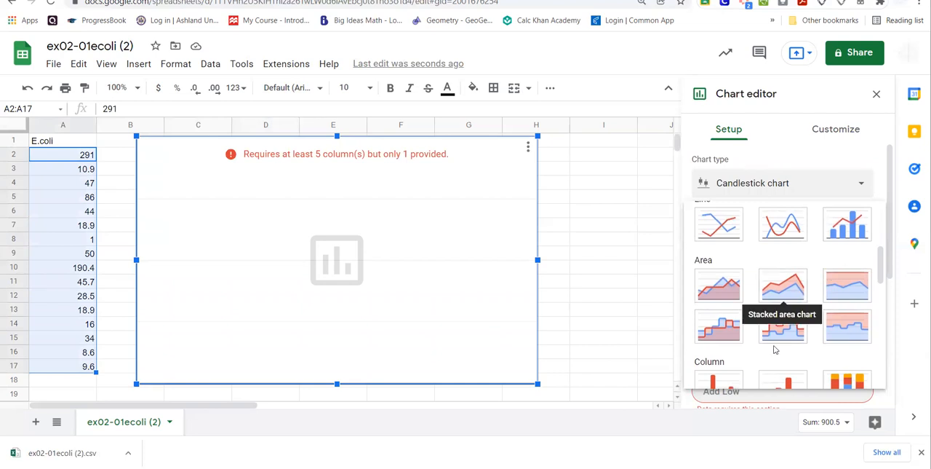
scroll(771, 295, down, 3)
scroll(796, 298, down, 5)
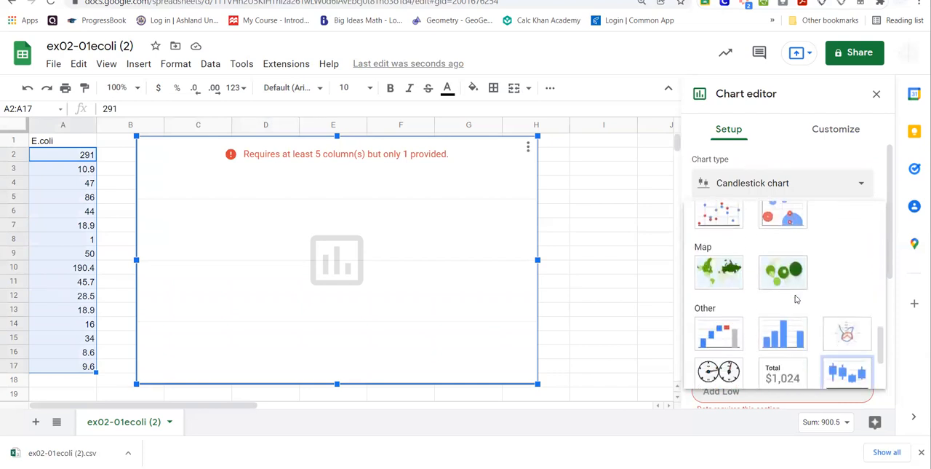
scroll(796, 298, down, 3)
scroll(796, 298, up, 2)
scroll(796, 298, down, 2)
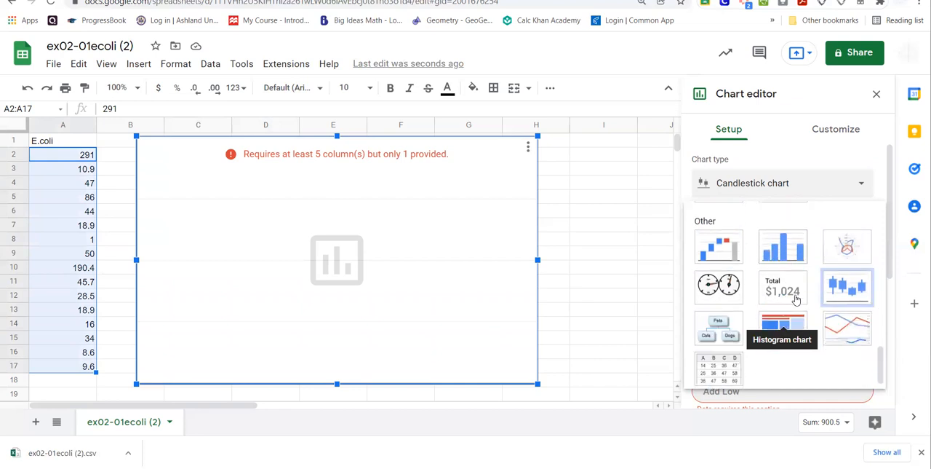
scroll(796, 298, up, 6)
scroll(796, 298, up, 3)
scroll(796, 299, up, 5)
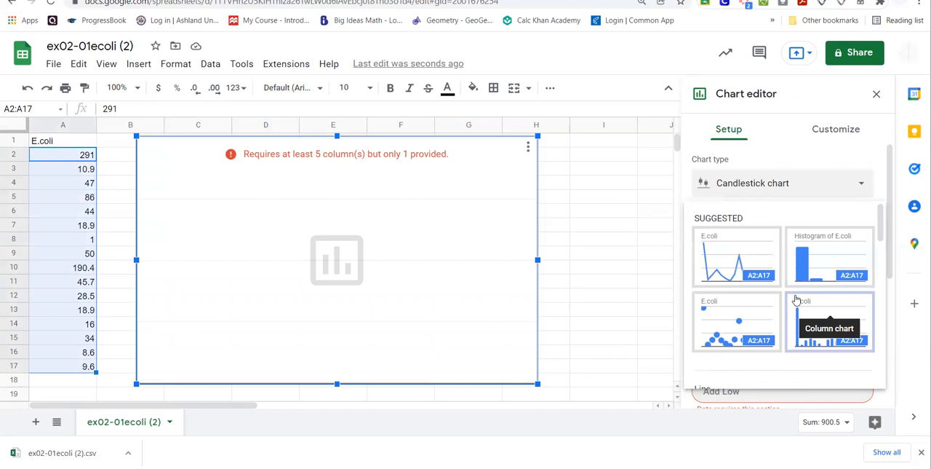
click(847, 187)
click(851, 187)
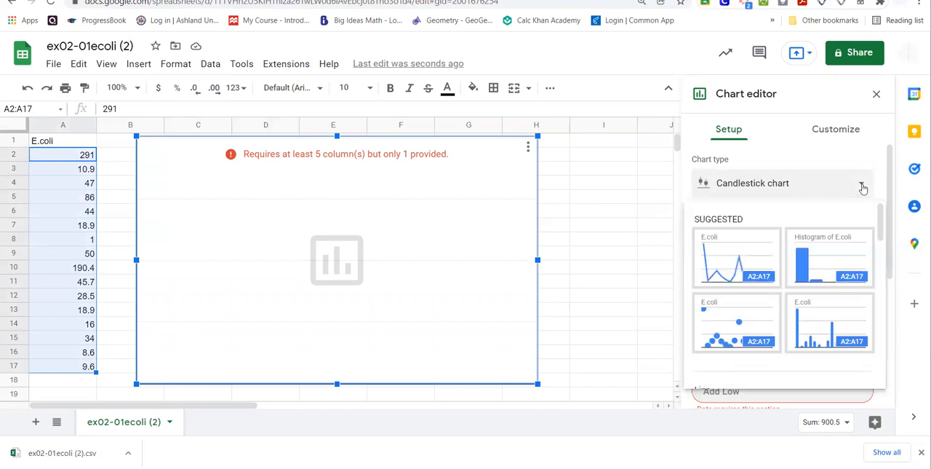
click(838, 272)
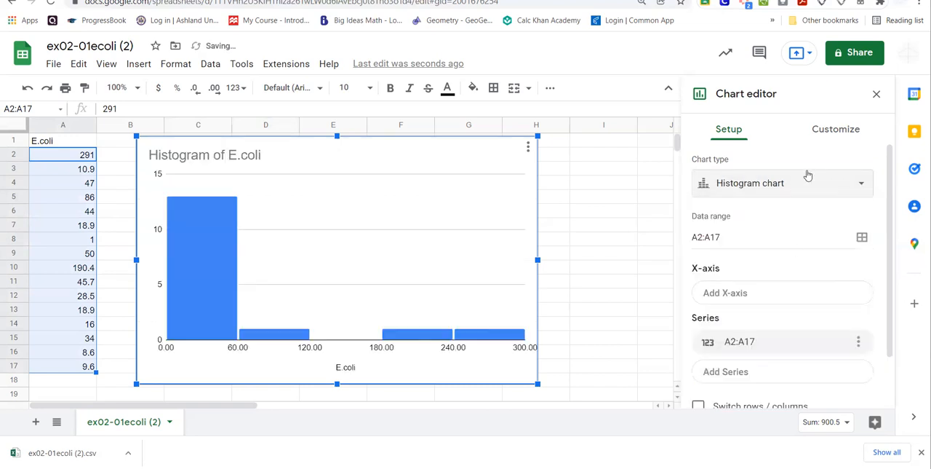
Try a bucket size of 10 for the E. coli histogram and settle on a bucket size of 25.
click(835, 131)
click(756, 203)
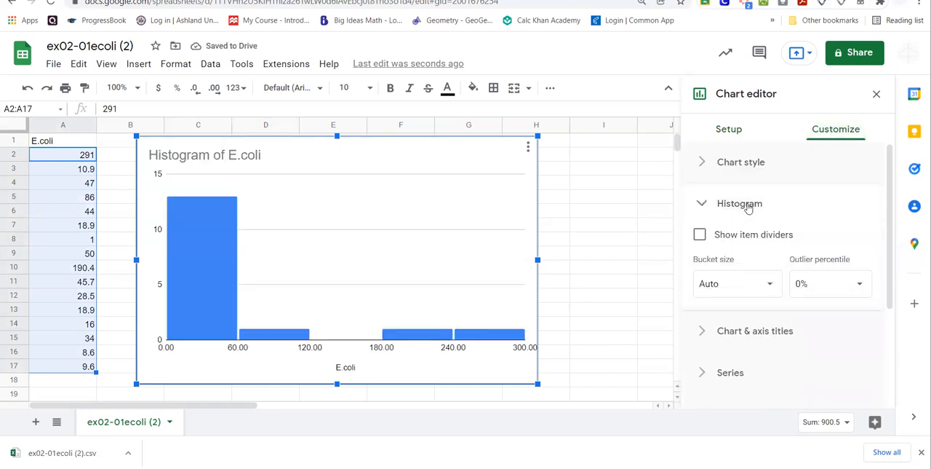
click(766, 288)
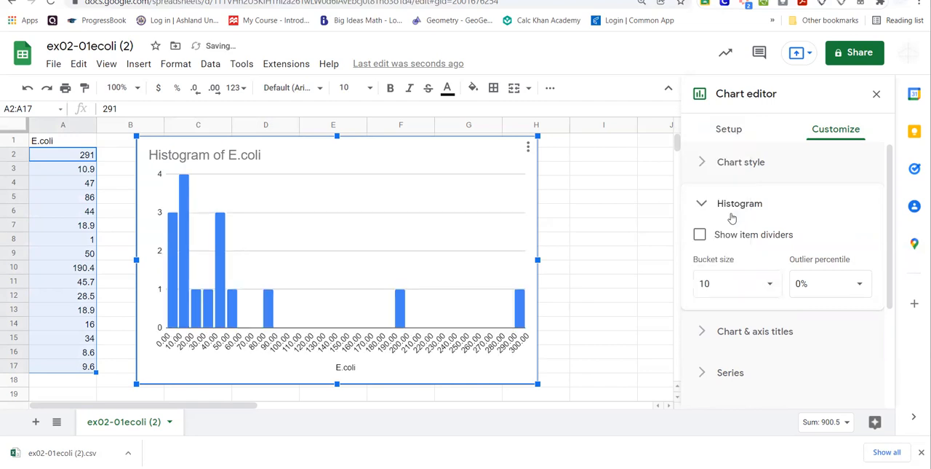
click(745, 281)
click(769, 283)
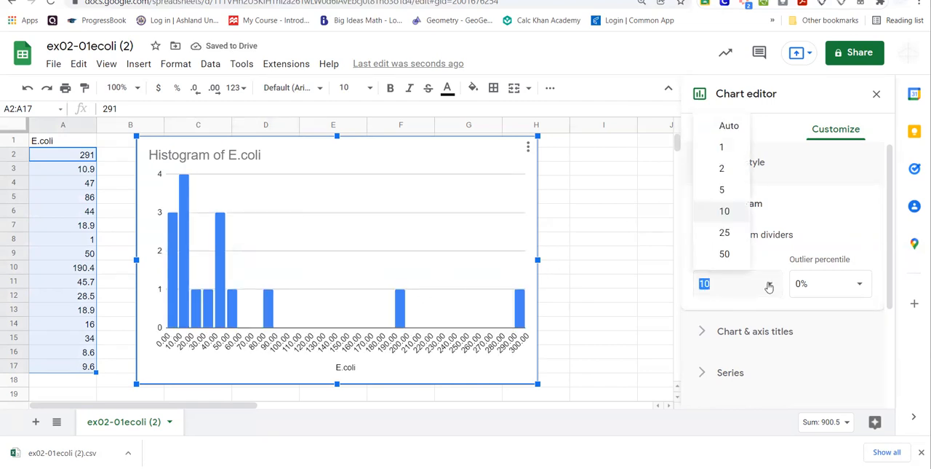
click(738, 237)
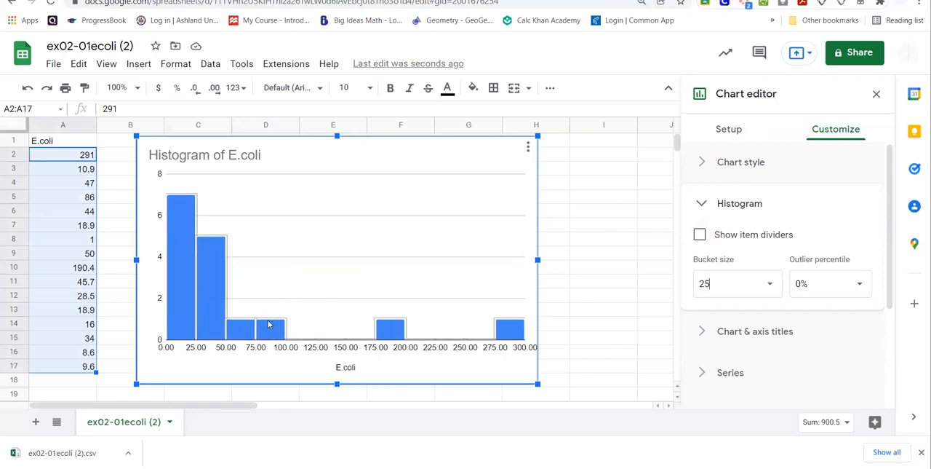
Delete the E. coli histogram from the sheet to uncover the SUM and mean cells.
drag(426, 225, 414, 243)
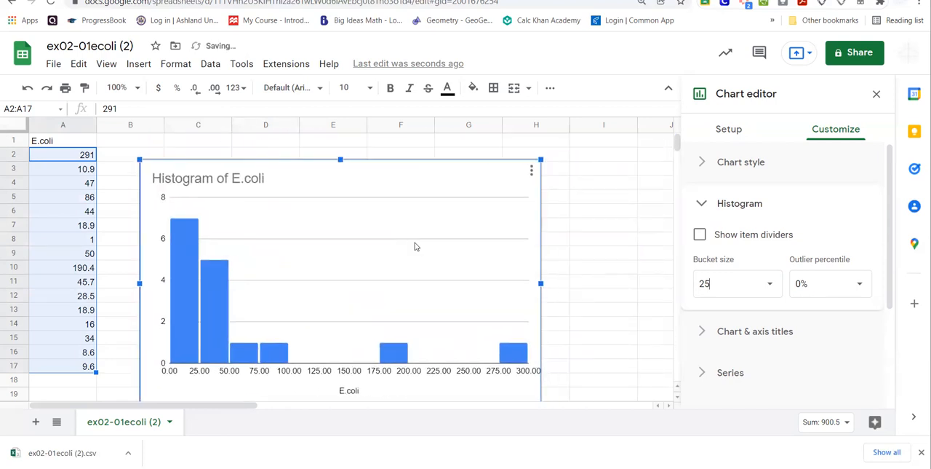
click(532, 170)
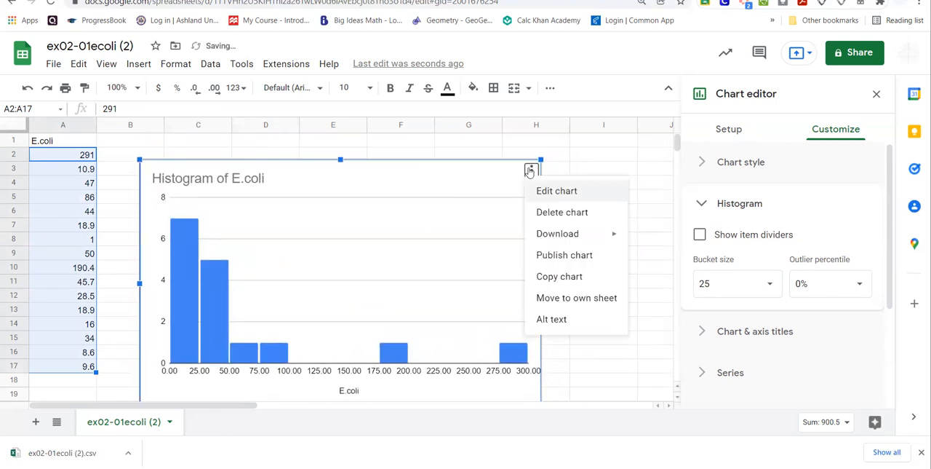
click(549, 212)
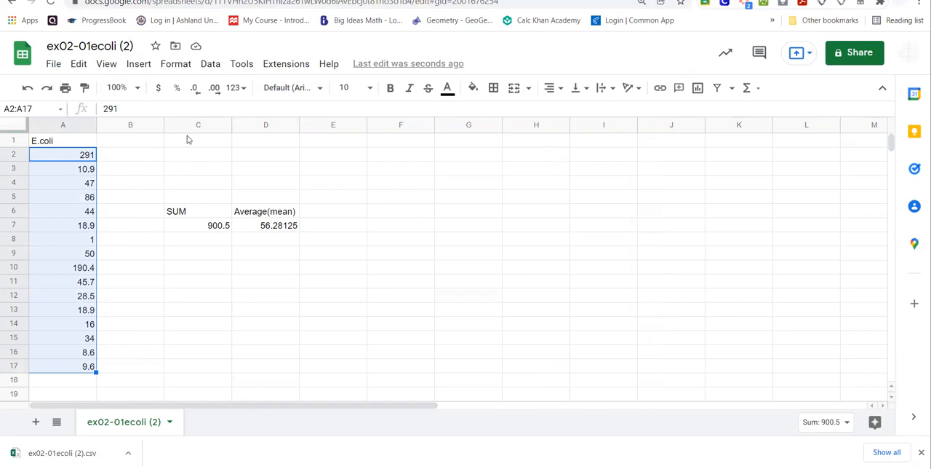
Sort the range A2:A17 by column A in ascending order (A to Z).
click(209, 65)
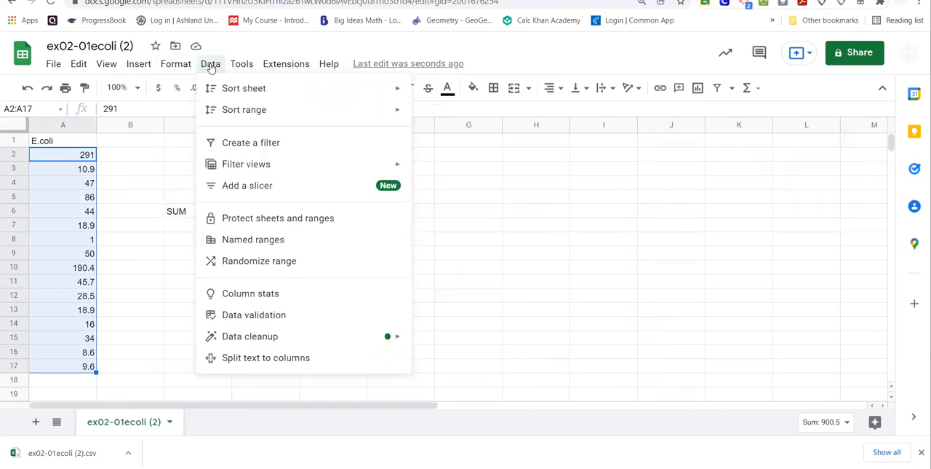
mouse_move(224, 91)
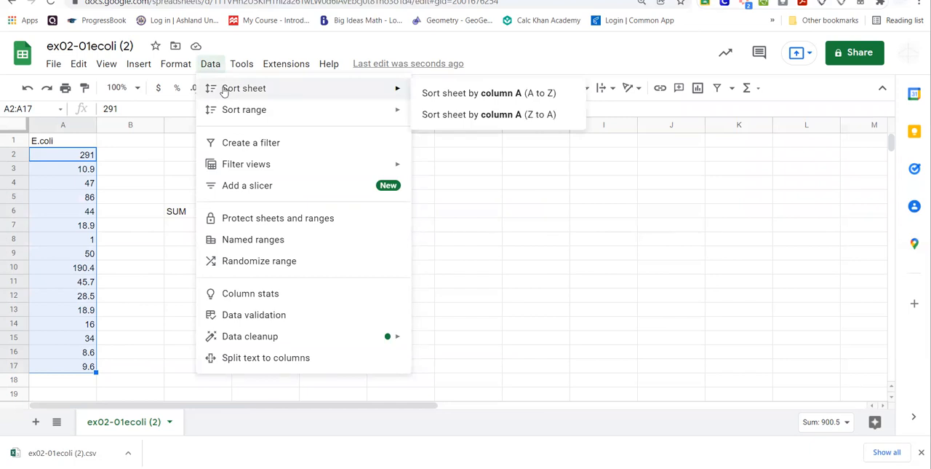
mouse_move(225, 110)
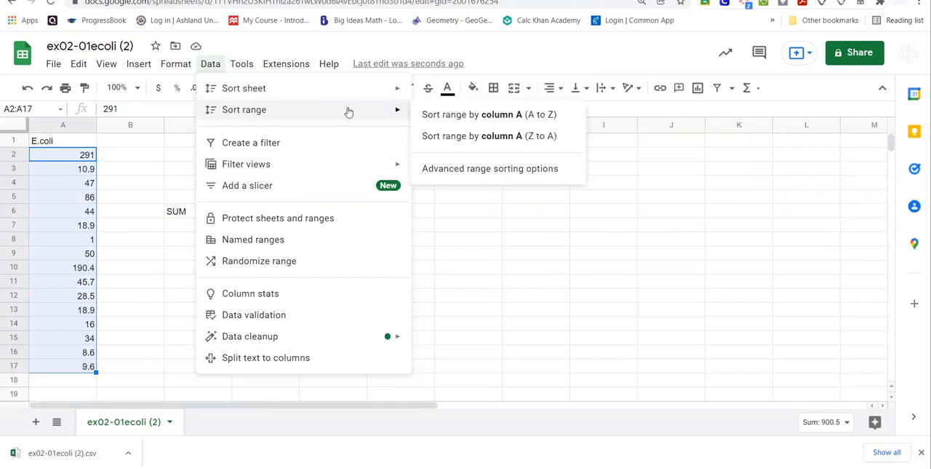
click(421, 118)
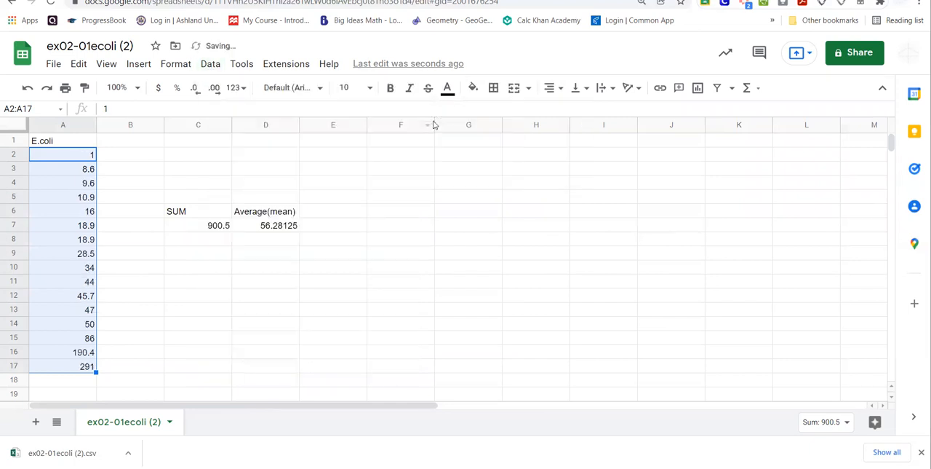
click(120, 169)
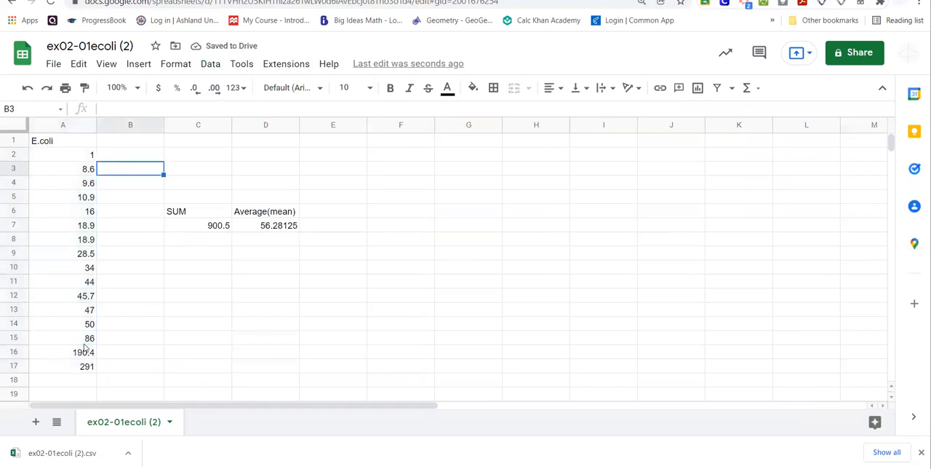
Enter the label Median in cell E6, beside the Average(mean) label.
click(332, 216)
text(Median)
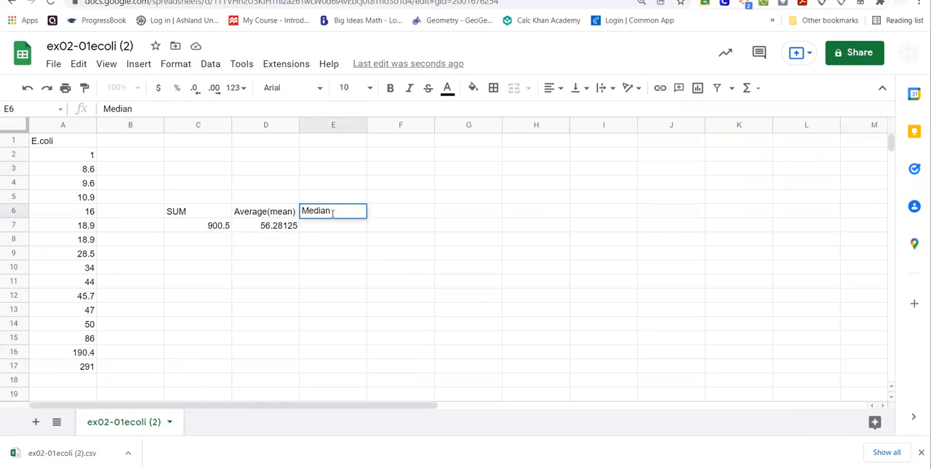
key(Return)
Calculate the median of the E. coli values in cell E7 with the formula =MEDIAN(A2:A17).
text(=)
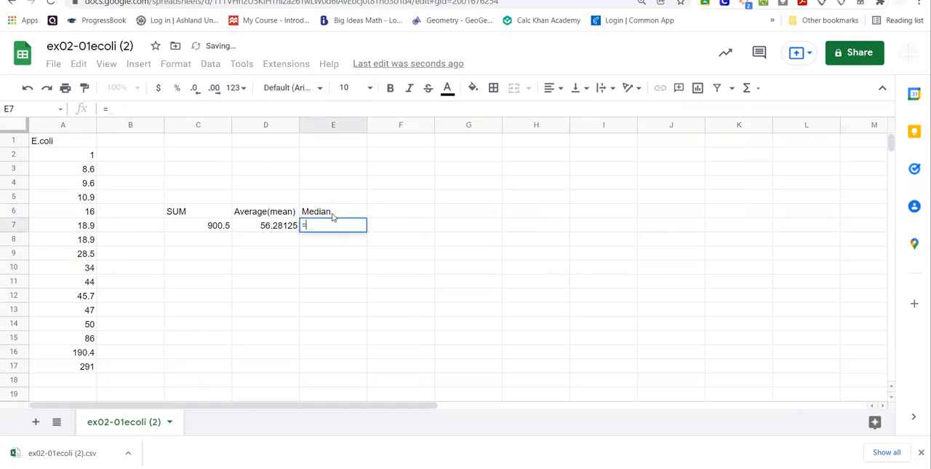
text(Med)
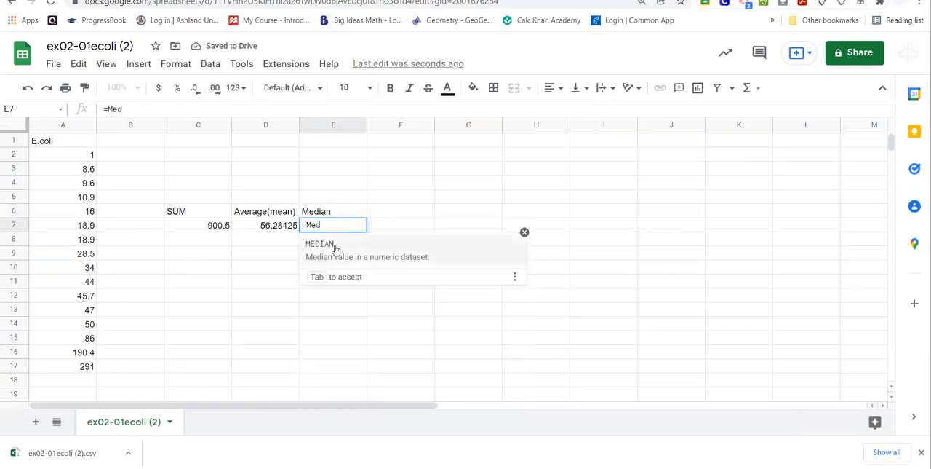
click(335, 249)
drag(91, 158, 94, 375)
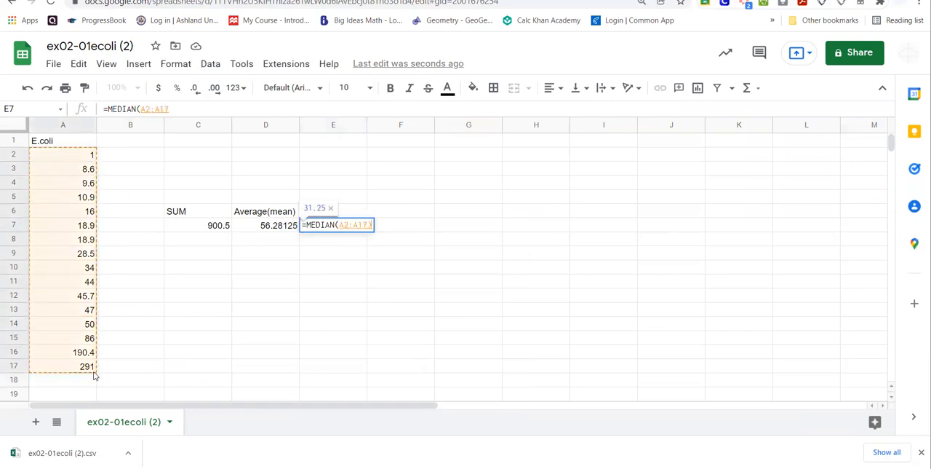
key(Return)
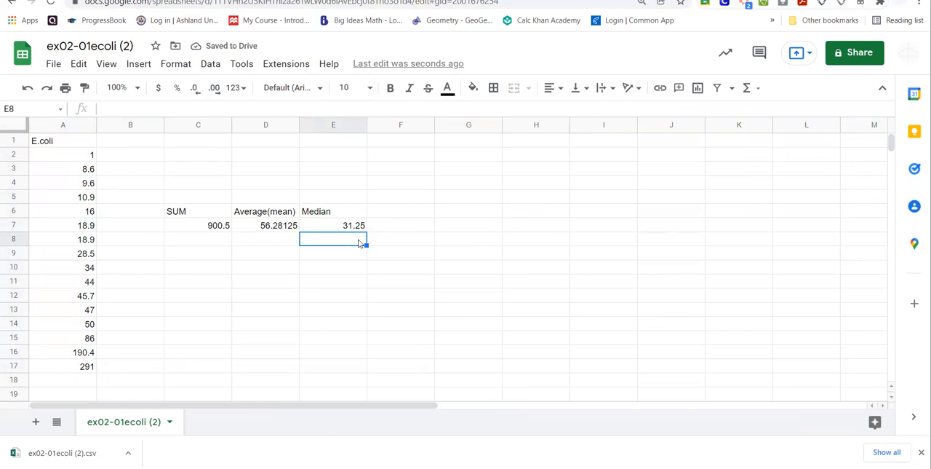
Compare the two middle values in A9 and A10 and the extremes in A2 and A17 with the median in E7.
click(88, 256)
click(89, 268)
click(88, 254)
click(88, 268)
click(89, 254)
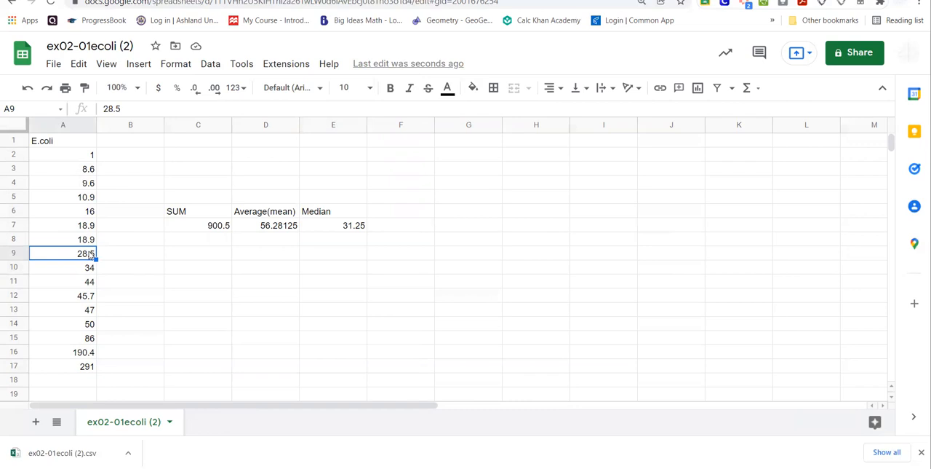
click(90, 155)
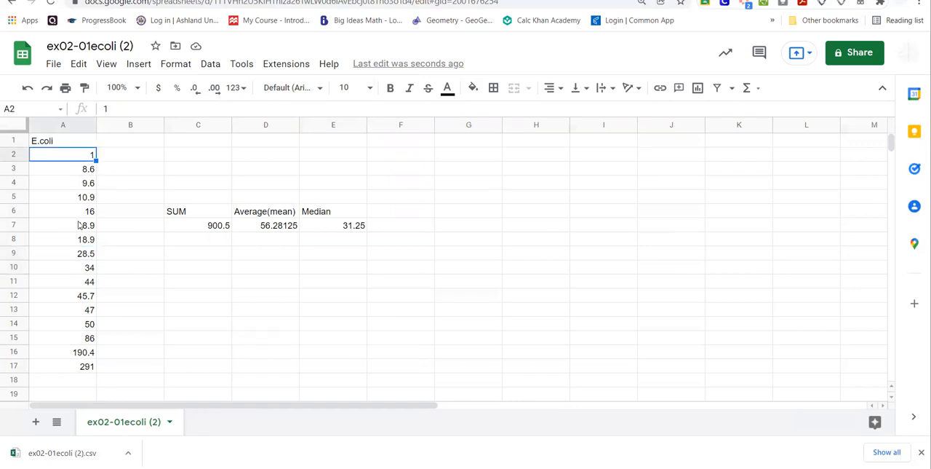
click(82, 369)
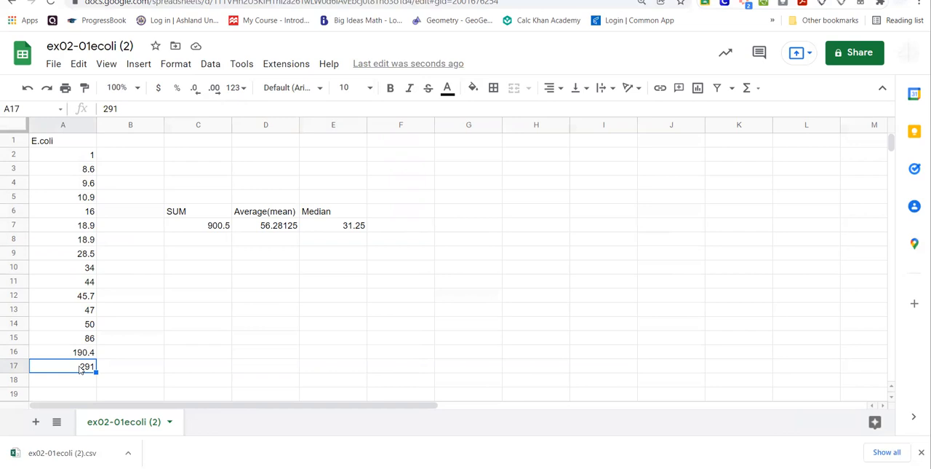
click(91, 254)
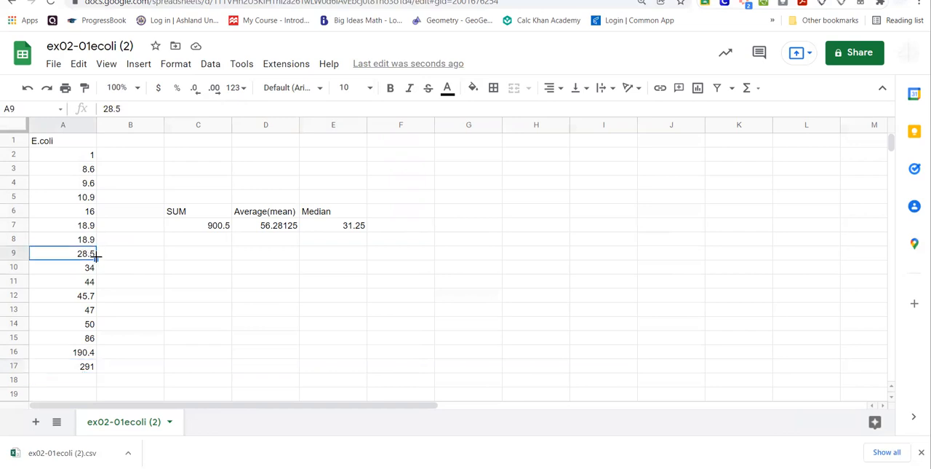
click(90, 267)
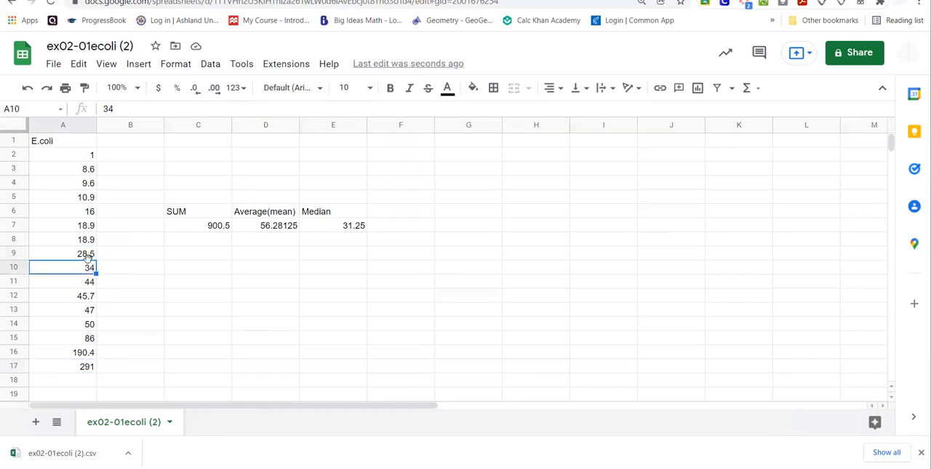
click(343, 227)
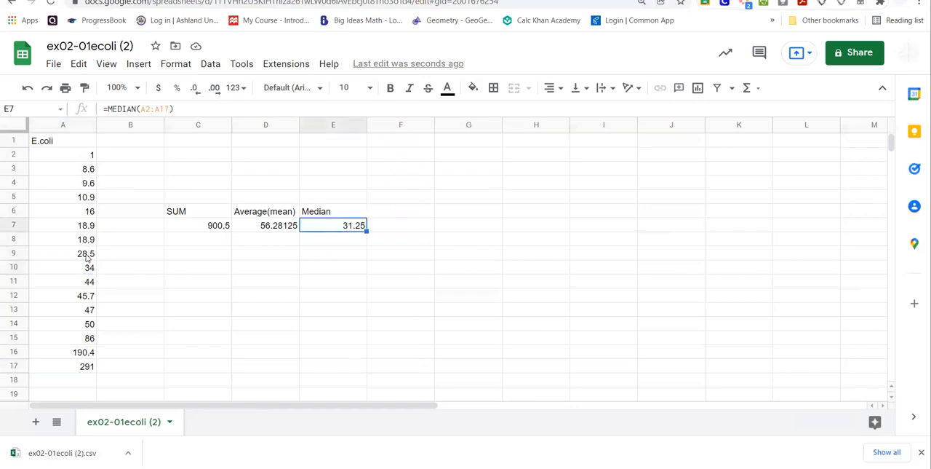
Examine the lower half A2:A9 and the upper half A10:A17 of the sorted data, and check the mean formula in D7.
drag(86, 256, 89, 154)
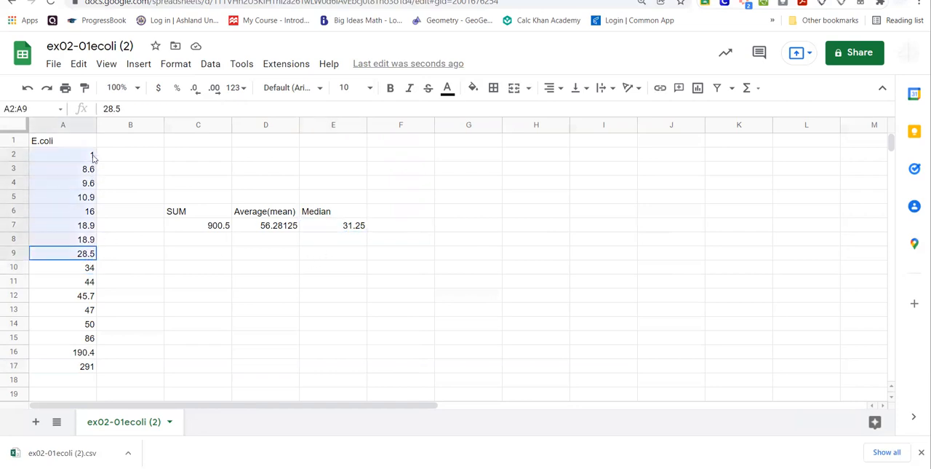
click(135, 281)
drag(85, 267, 77, 366)
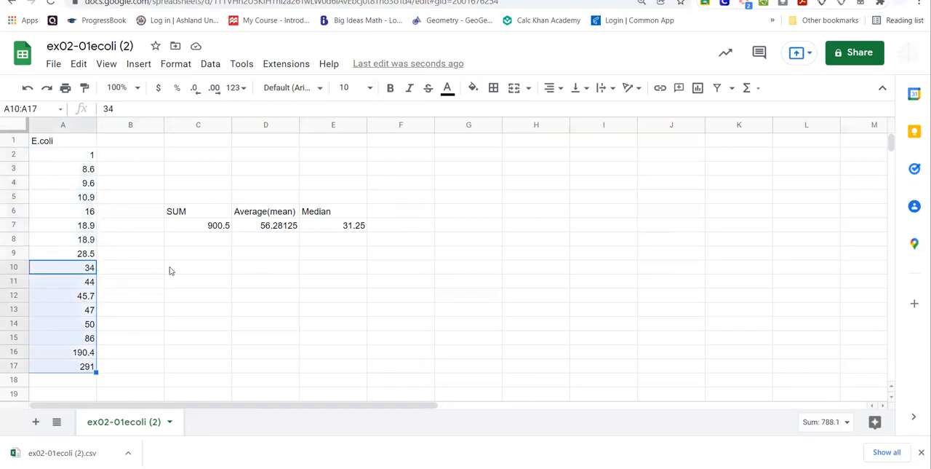
click(197, 294)
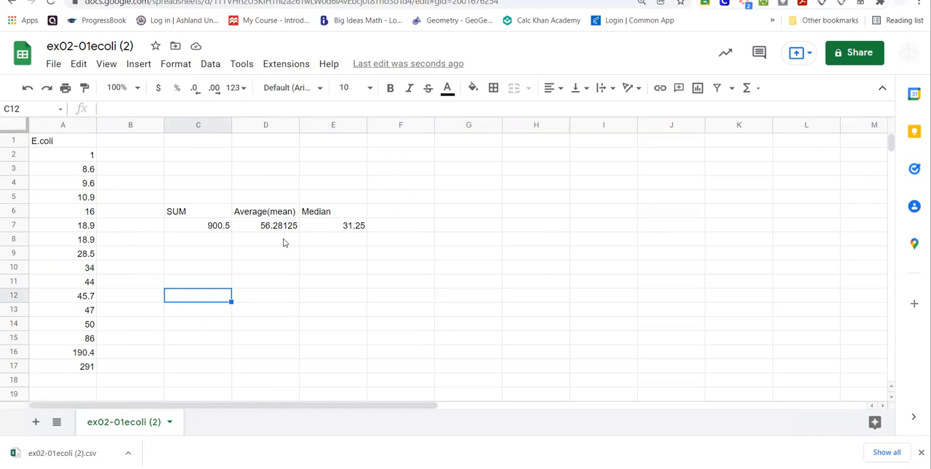
click(194, 258)
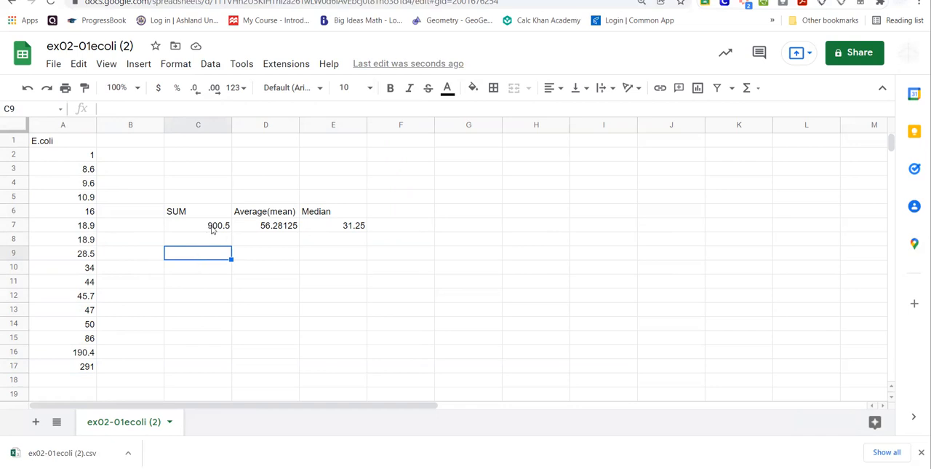
click(277, 230)
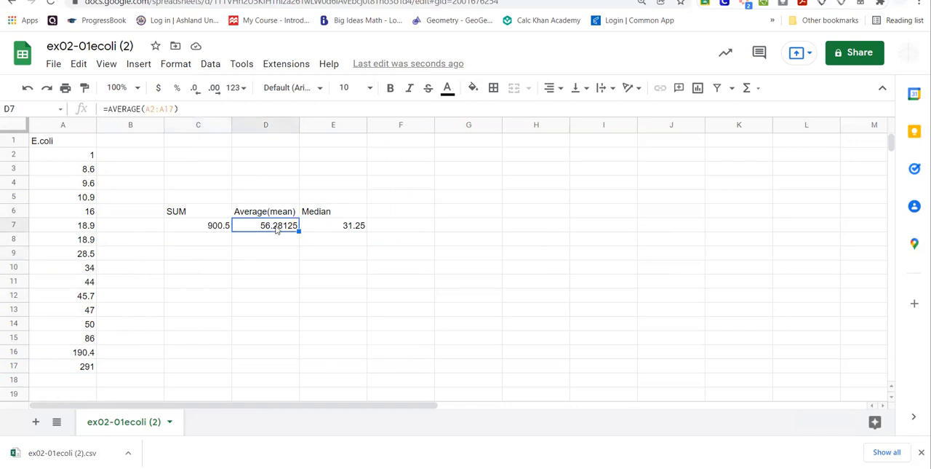
Enter the header Deviations in cell B1, beside the E.coli header.
click(129, 141)
text(Deviations)
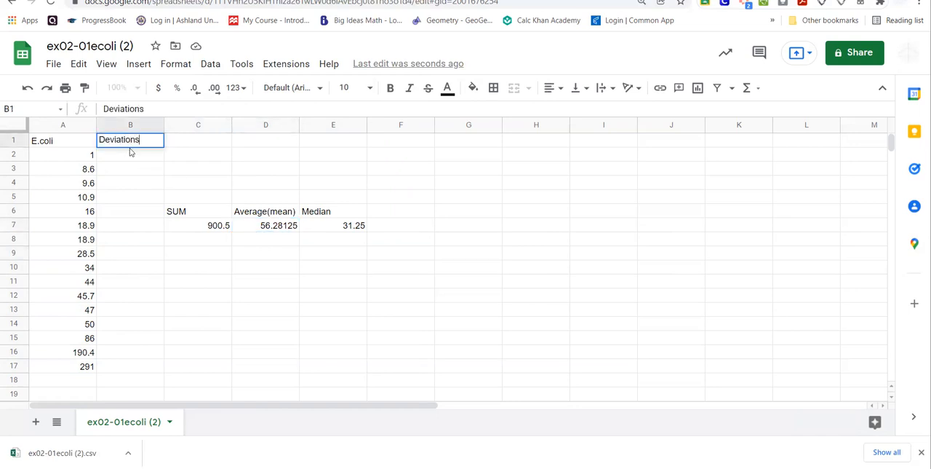
key(Return)
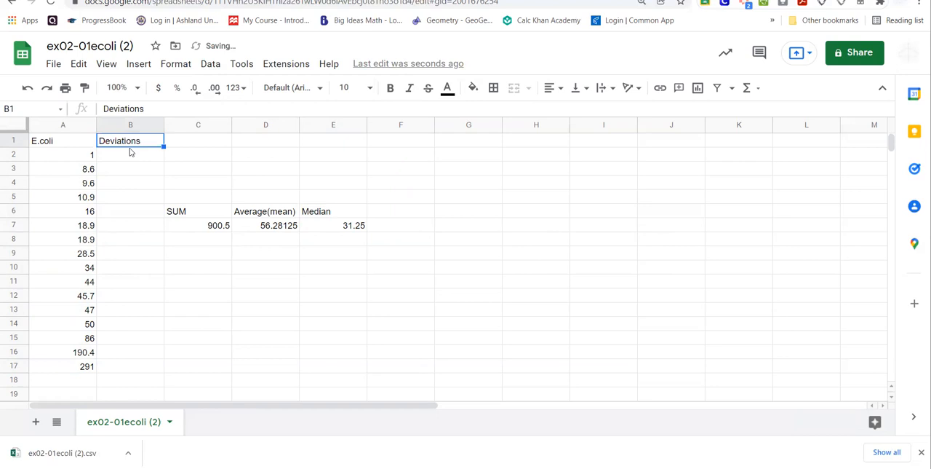
Calculate the first deviation from the mean in B2 with the formula =A2-$D$7, and decline the suggested autofill.
text(=)
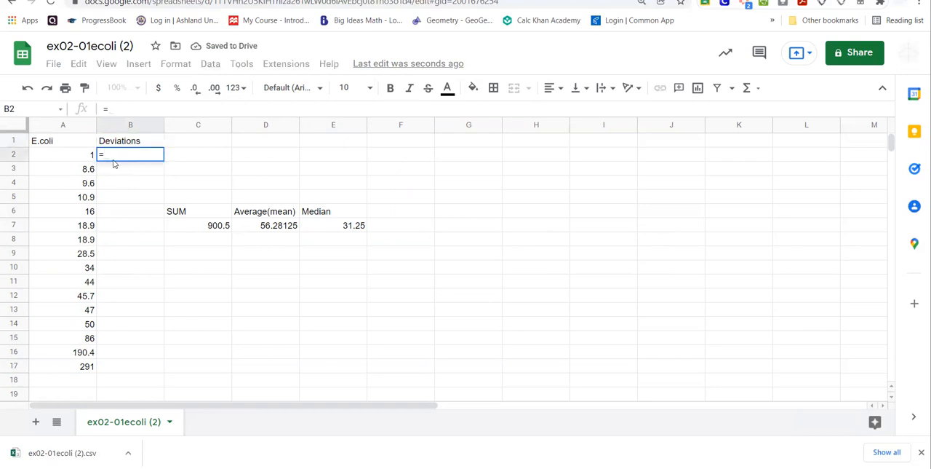
click(75, 156)
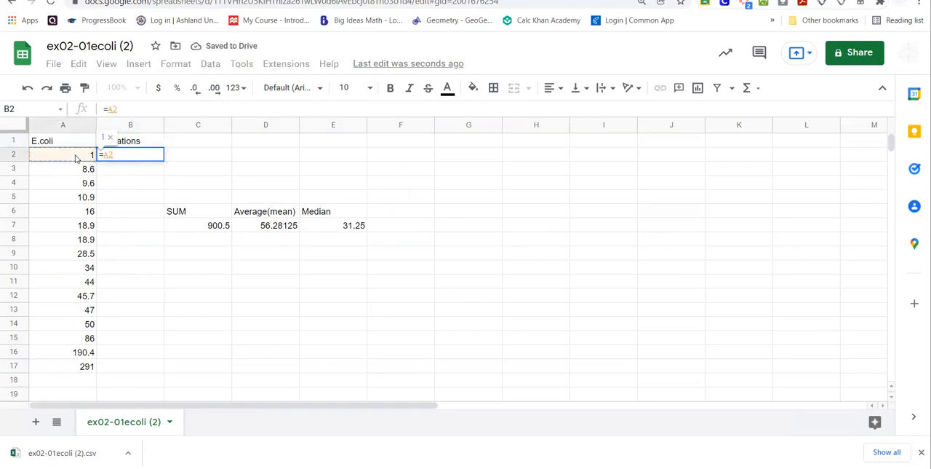
text(-)
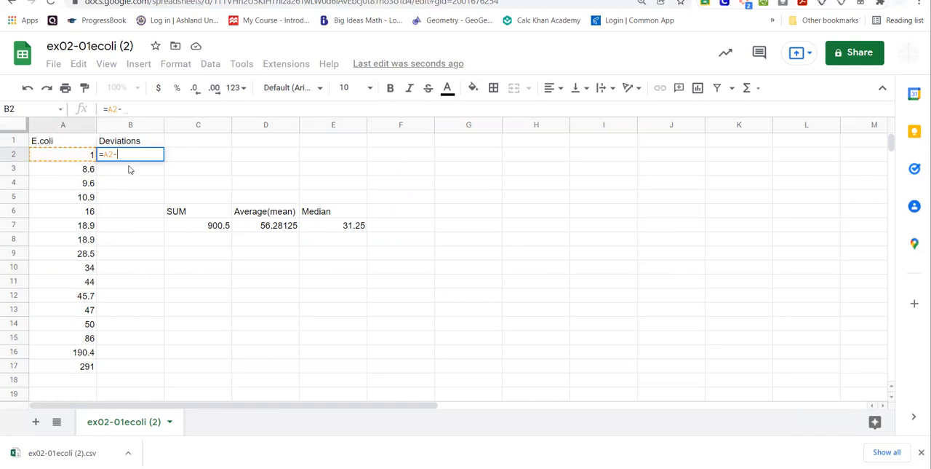
click(266, 228)
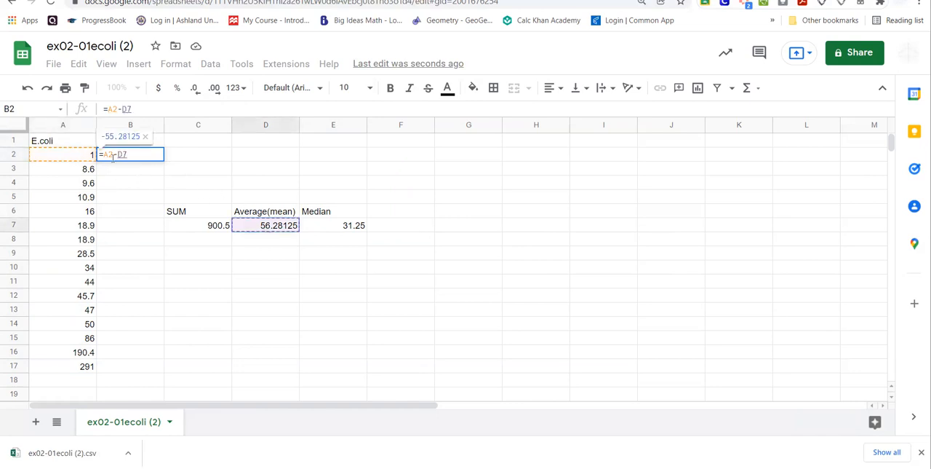
text($D$)
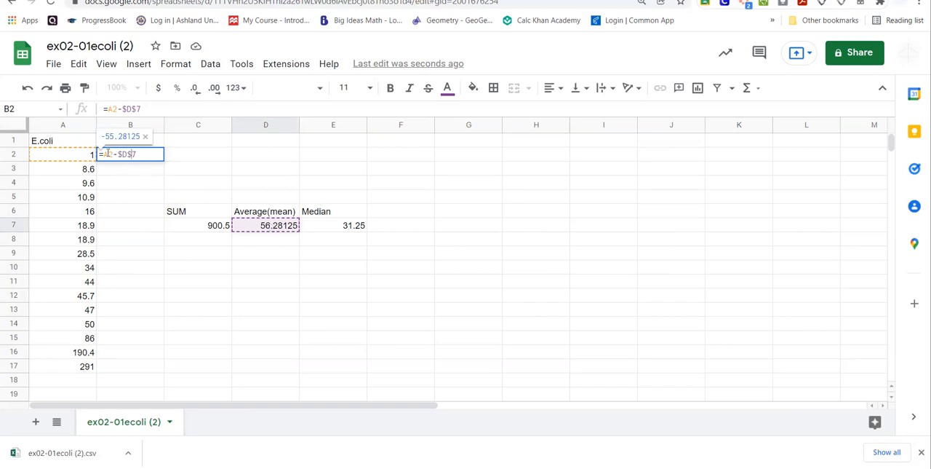
key(Return)
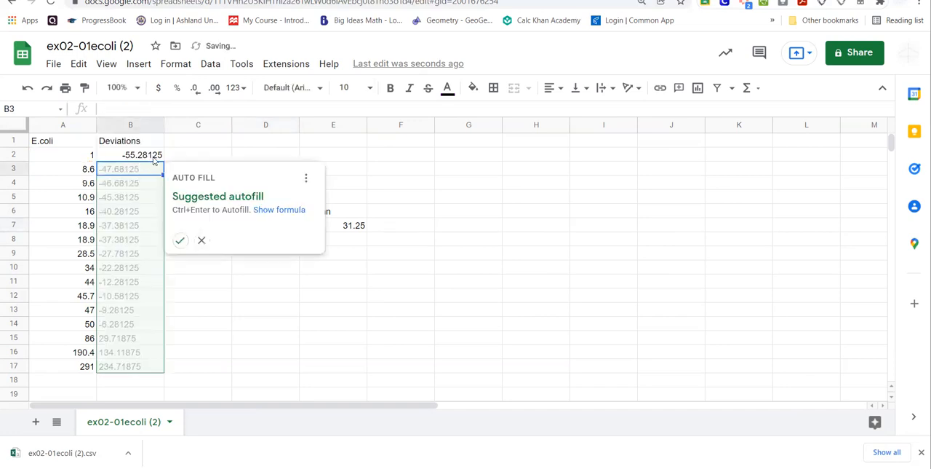
click(201, 239)
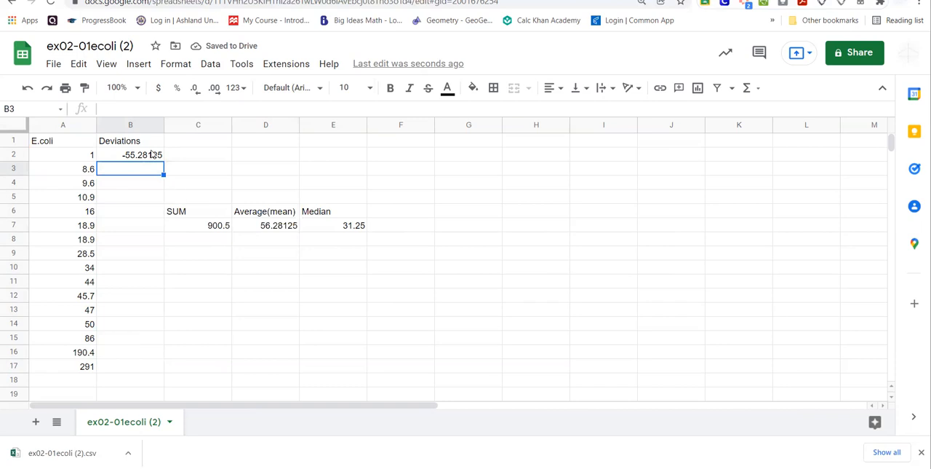
Copy the deviation formula from B2 down through B17.
click(159, 157)
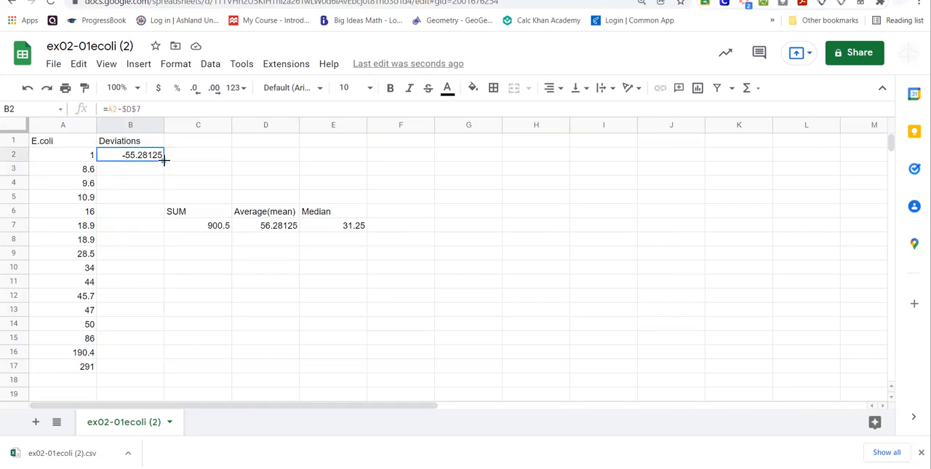
drag(163, 160, 155, 367)
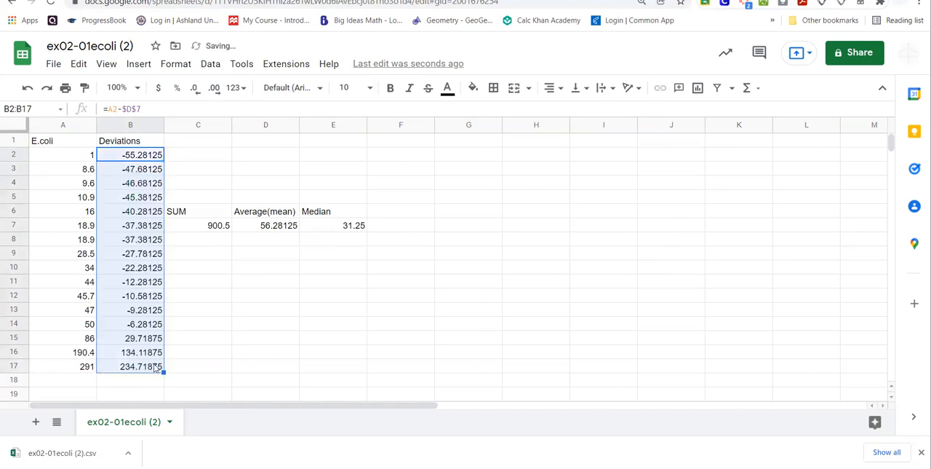
click(192, 334)
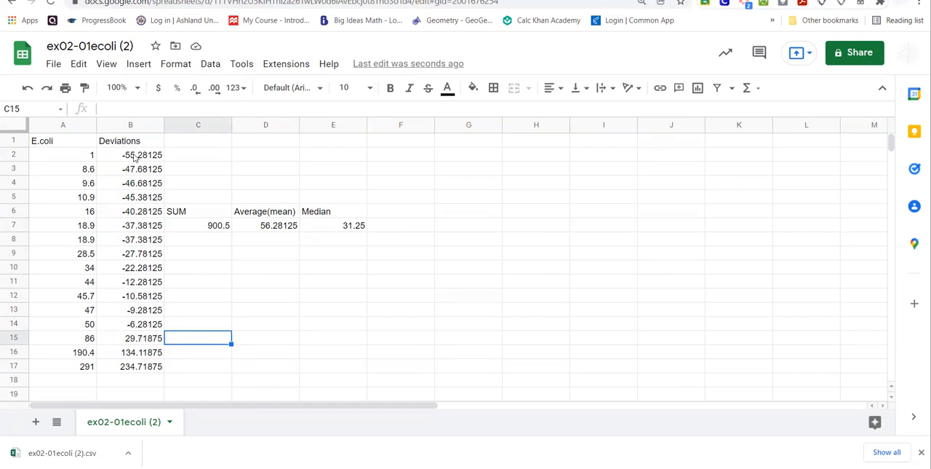
Check the copied formulas down the Deviations column from B2 to B14.
click(135, 157)
key(Down)
key(Down)
key(Down)
key(Down)
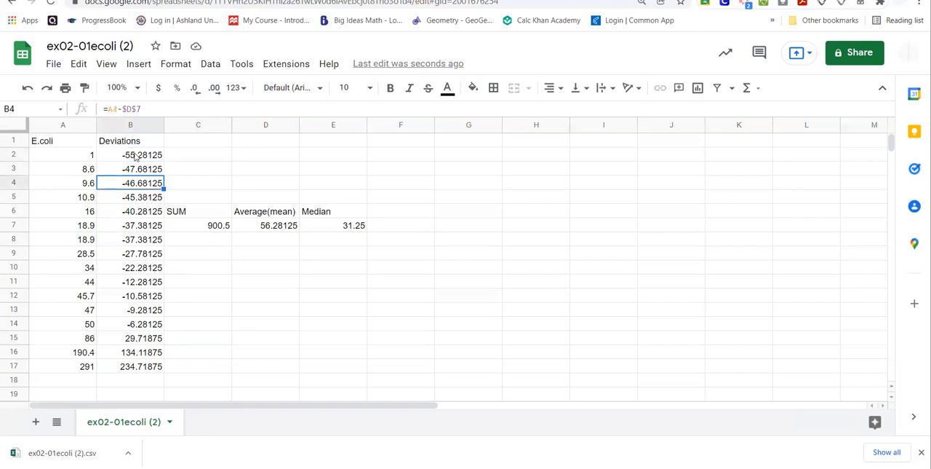
key(Down)
key(Down)
key(Down)
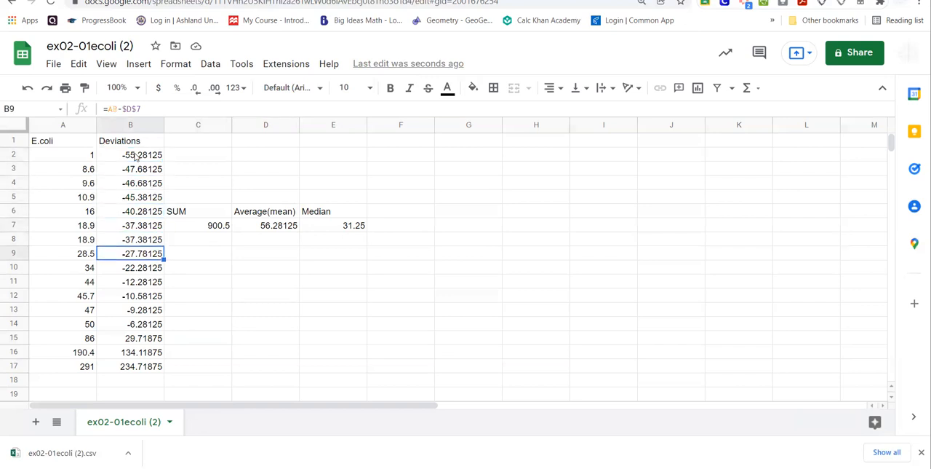
key(Down)
key(Down)
key(Down)
key(Down)
key(Down)
key(Down)
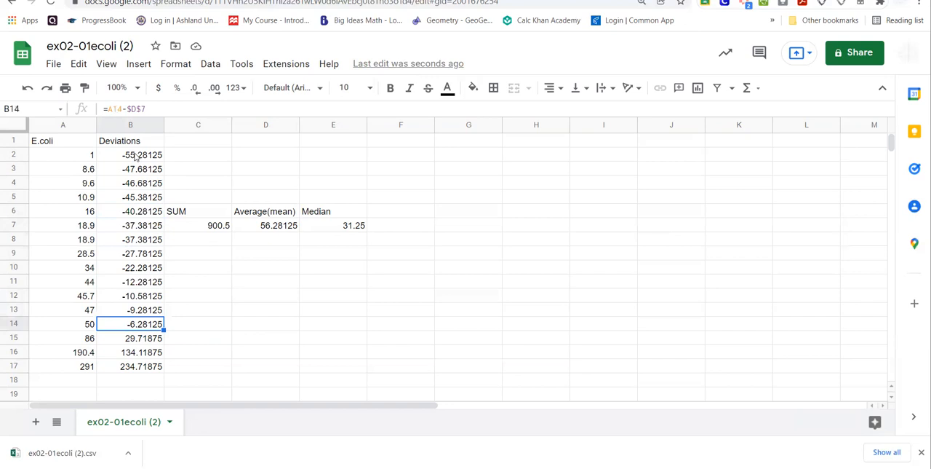
Compare the signs and sizes of the deviations in the last rows of the Deviations column with the first one in B2.
key(Up)
key(Up)
key(Up)
key(Up)
key(Up)
key(Up)
key(Up)
key(Up)
key(Up)
key(Up)
key(Up)
key(Up)
key(Up)
key(Down)
key(Down)
key(Down)
key(Down)
key(Down)
key(Down)
key(Down)
key(Down)
key(Down)
key(Down)
key(Down)
key(Down)
key(Down)
key(Down)
key(Down)
key(Up)
key(Up)
key(Up)
key(Down)
key(Up)
key(Down)
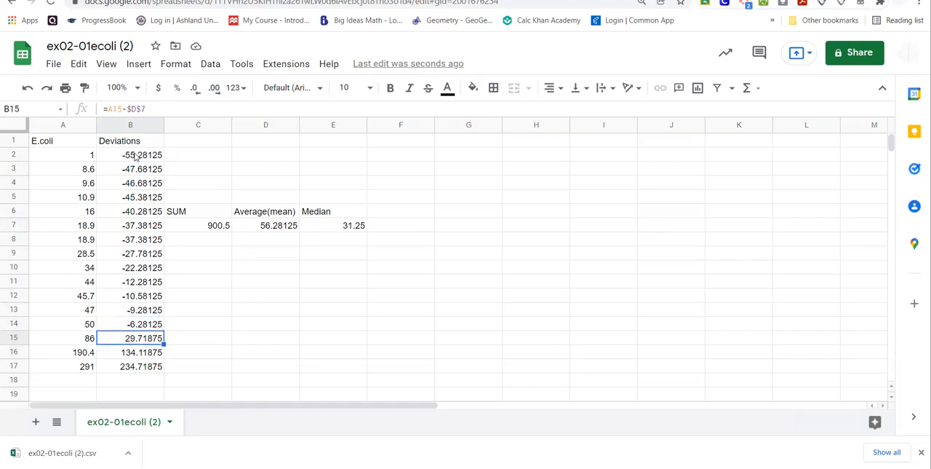
key(Down)
key(Down)
key(Down)
key(Up)
key(Up)
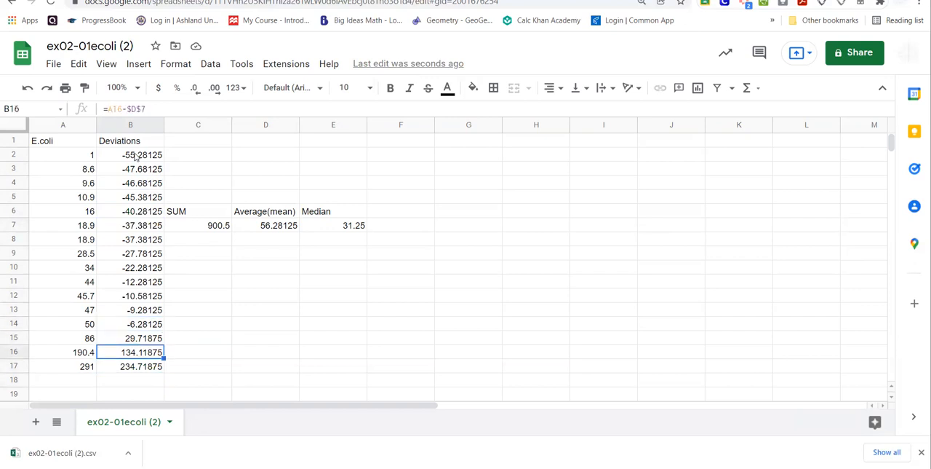
key(Up)
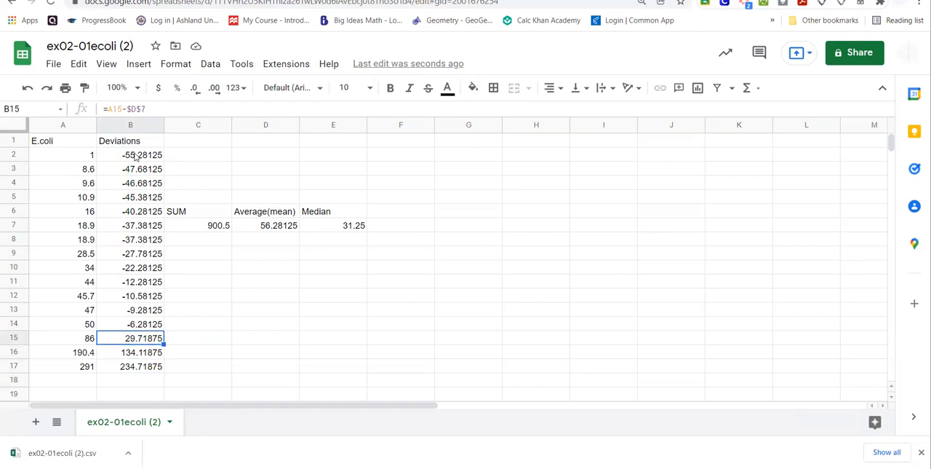
key(Down)
key(Down)
key(Up)
key(Up)
click(134, 157)
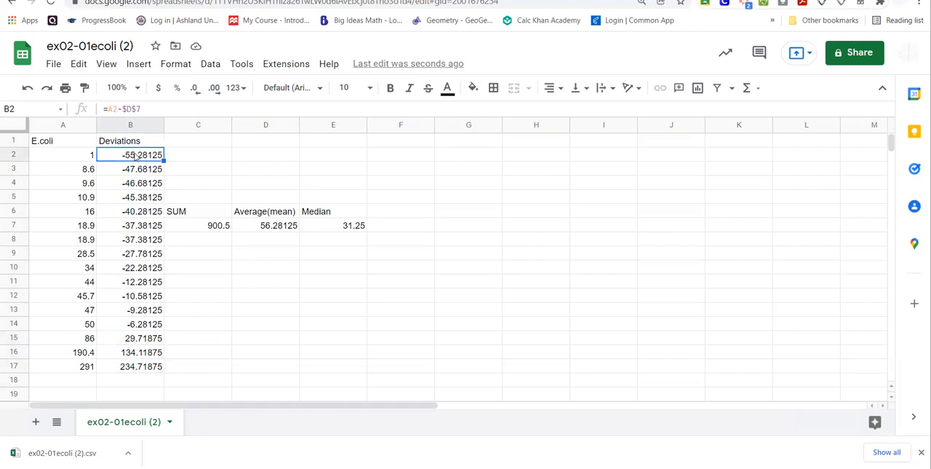
Insert one empty column between the Deviations column and the SUM column.
click(202, 127)
right_click(202, 128)
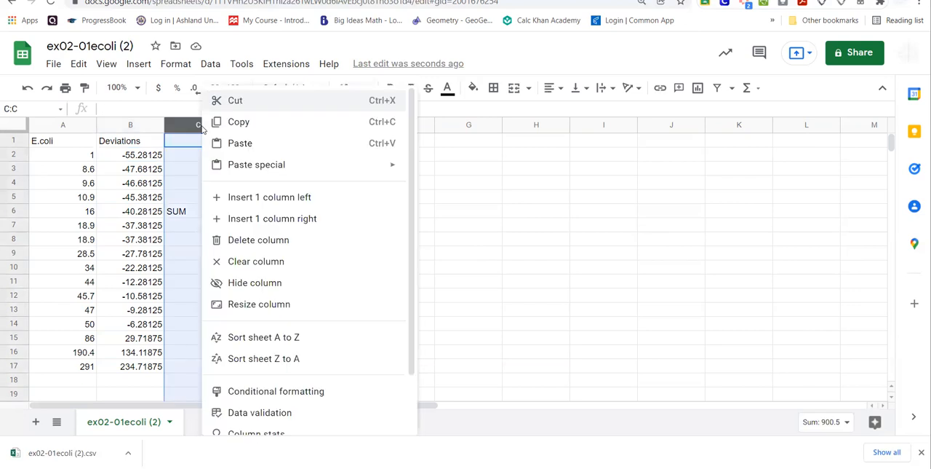
click(240, 197)
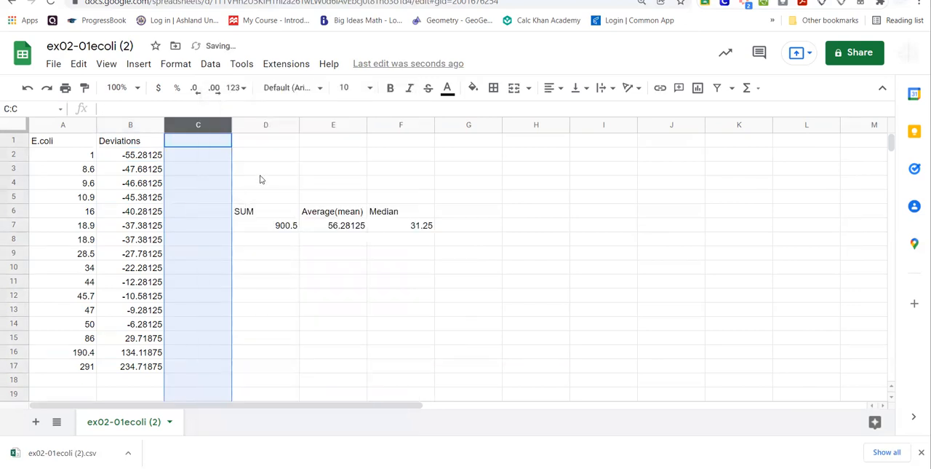
click(262, 174)
Enter the header Squared Dev. in cell C1 of the empty column.
click(186, 140)
text(Square)
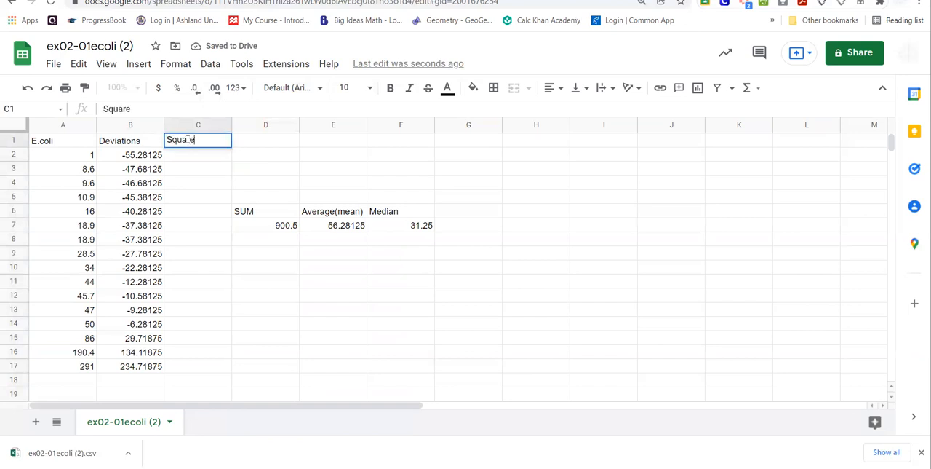
text(d Dev.)
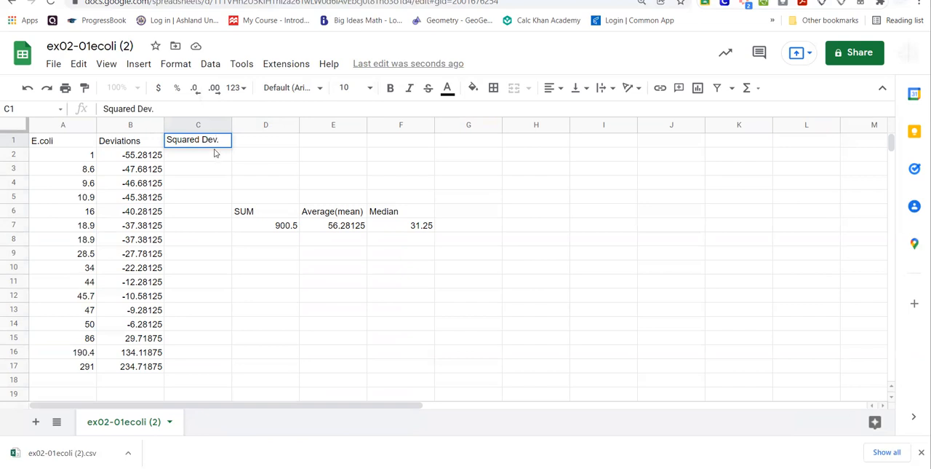
Square the first deviation in cell C2 with the formula =B2*B2.
click(213, 156)
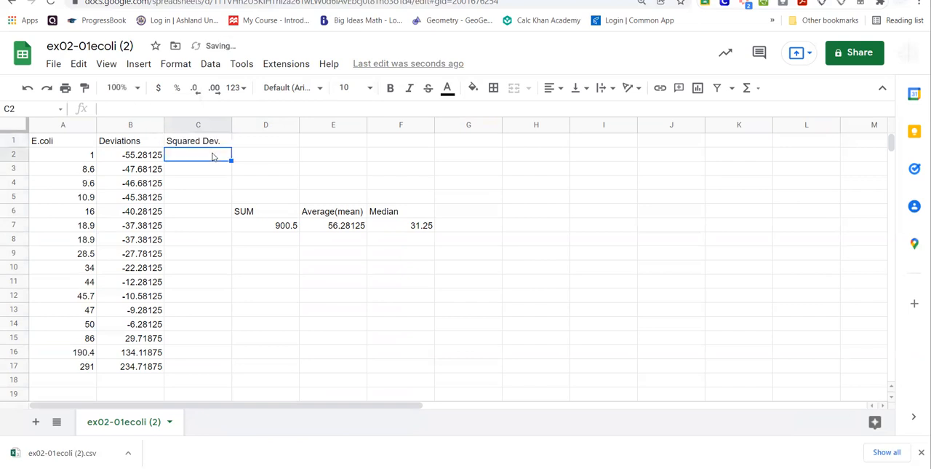
text(=)
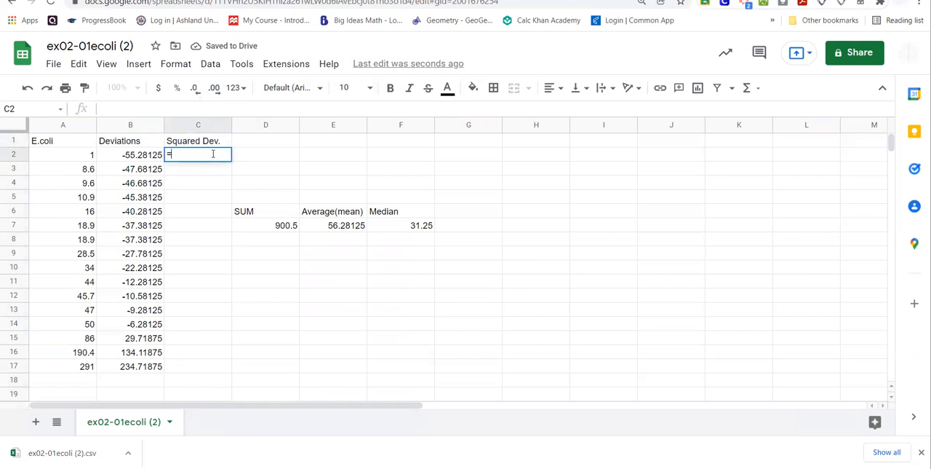
click(148, 160)
text(*)
click(146, 159)
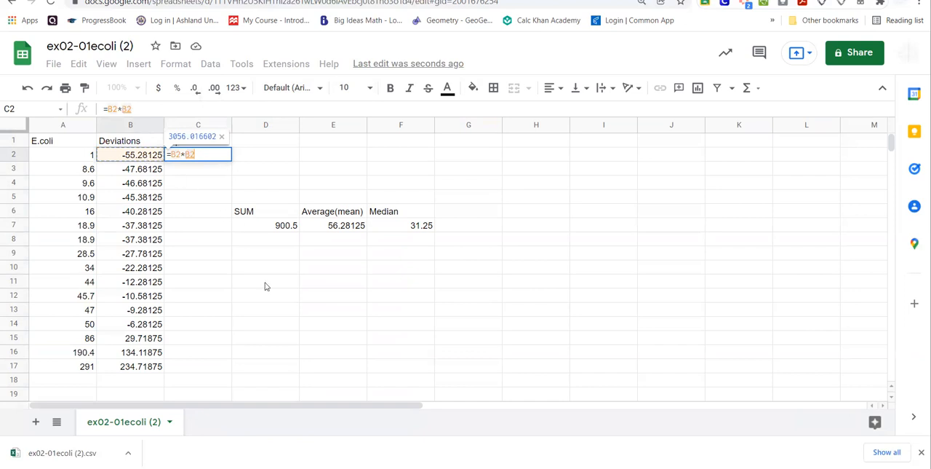
key(Return)
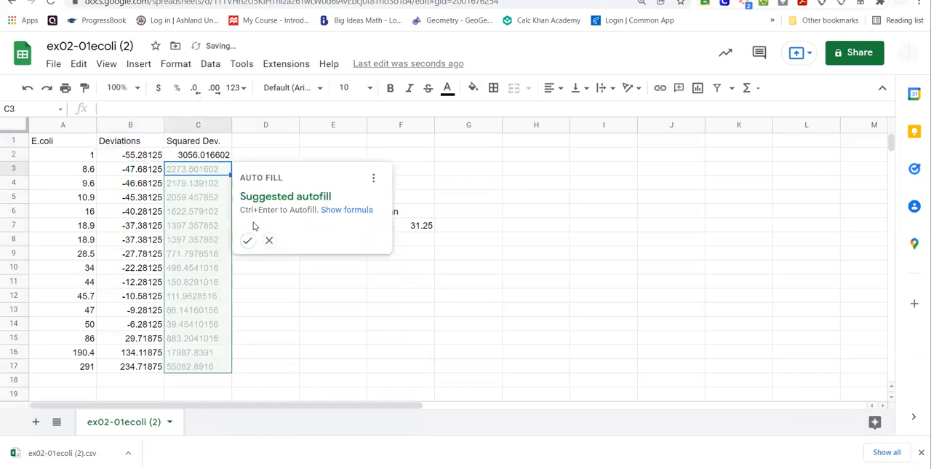
Accept the suggested autofill to complete the squared deviations down to C17, and dismiss the notification.
click(249, 240)
click(264, 172)
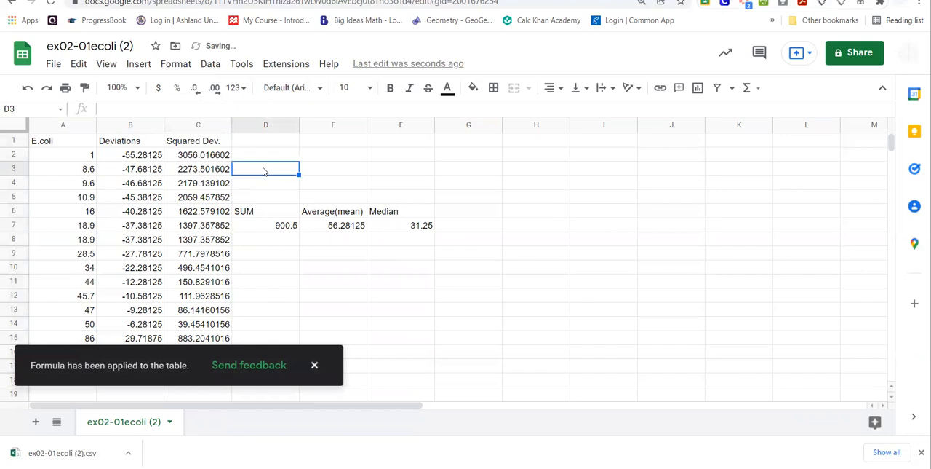
click(314, 365)
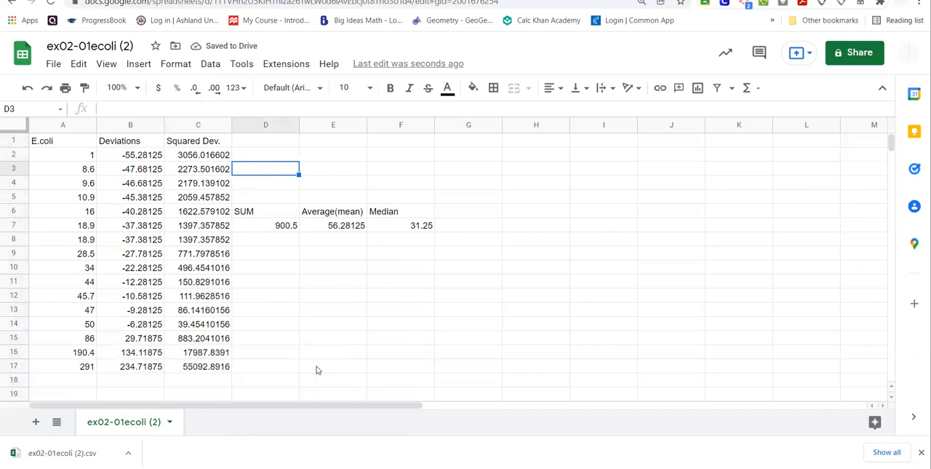
Check the autofilled squared-deviation formulas in C3, C5, C8, C11 and C15.
click(220, 169)
click(217, 197)
click(219, 240)
click(217, 281)
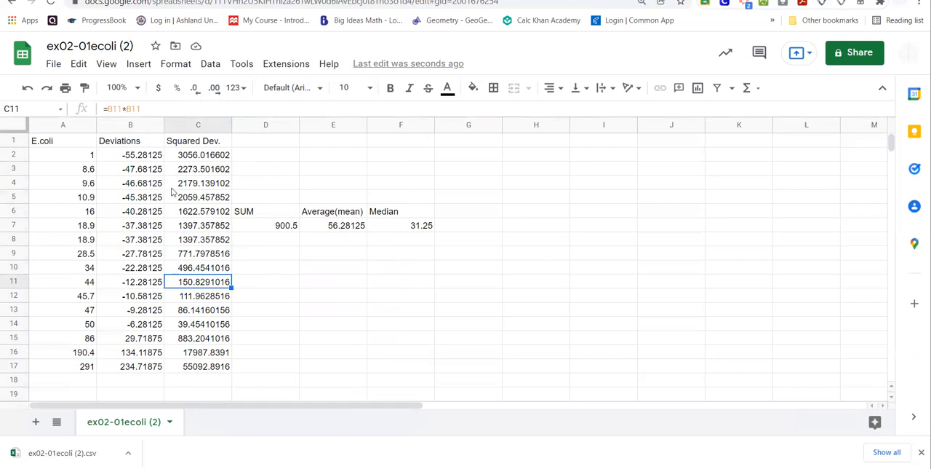
click(207, 342)
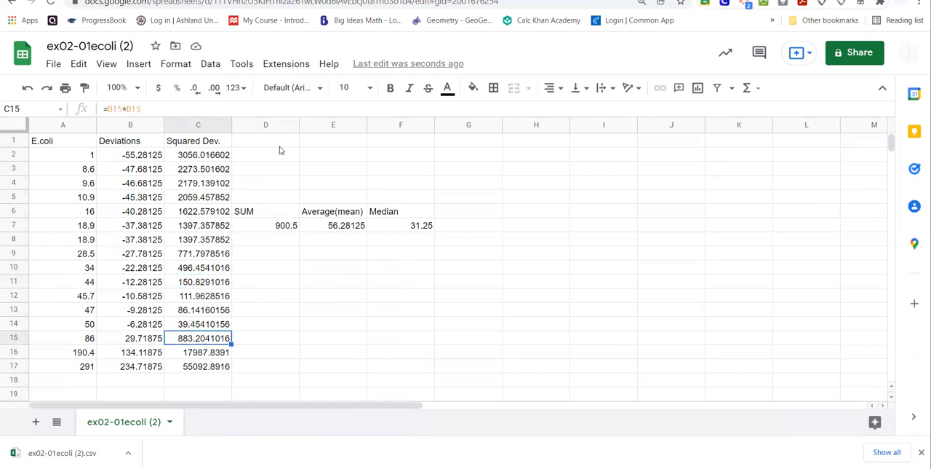
Total the squared deviations in cell C18 with the formula =SUM(C2:C17).
click(177, 384)
text(=SUM()
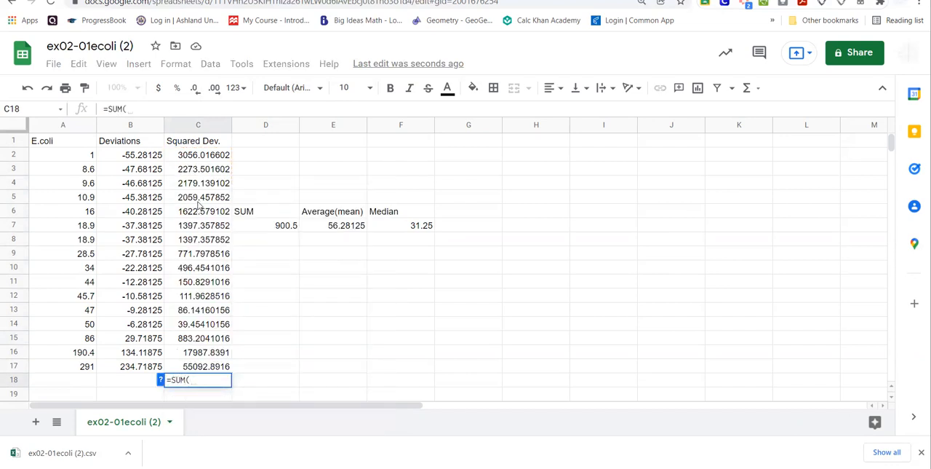
drag(211, 159, 210, 362)
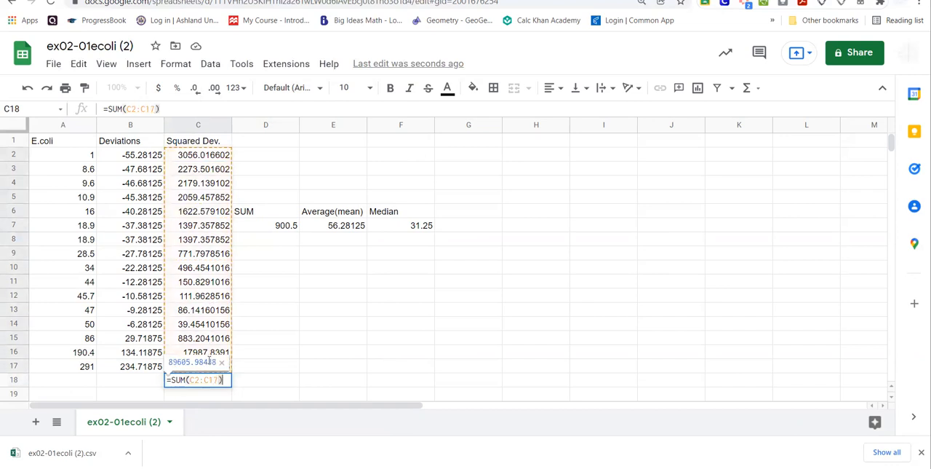
key(Return)
Highlight the squared-deviations total in cell C18 with a blue fill colour.
click(211, 381)
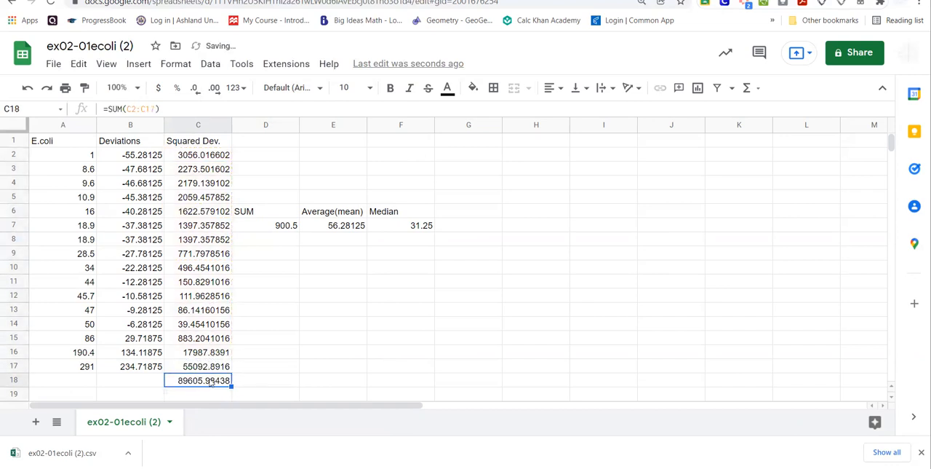
click(473, 88)
click(508, 128)
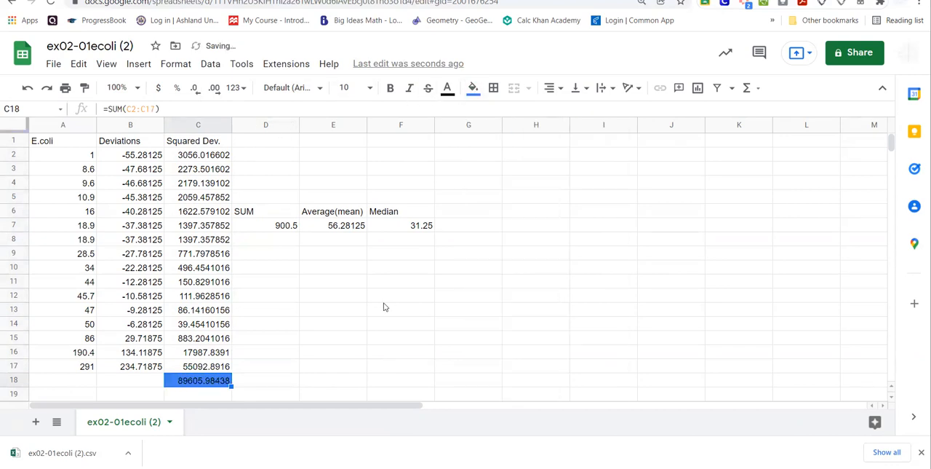
Change the fill of the squared-deviations total in cell C18 to a pale cyan-grey.
click(338, 355)
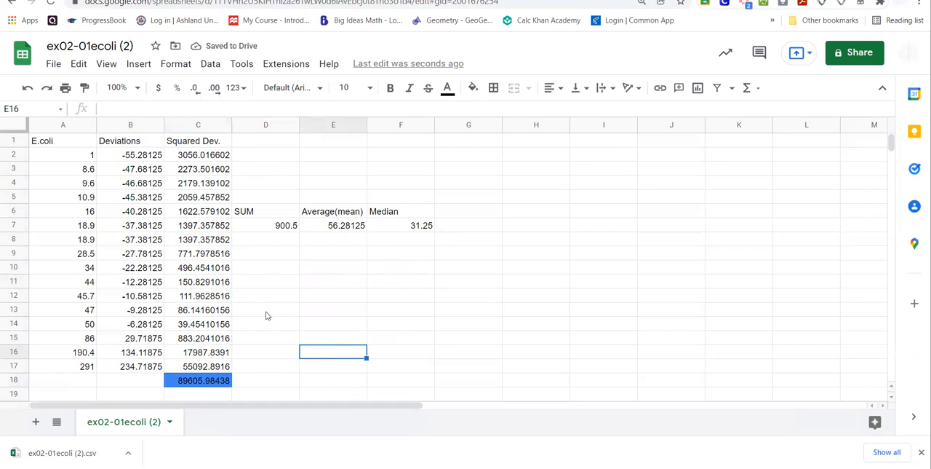
click(222, 383)
click(473, 88)
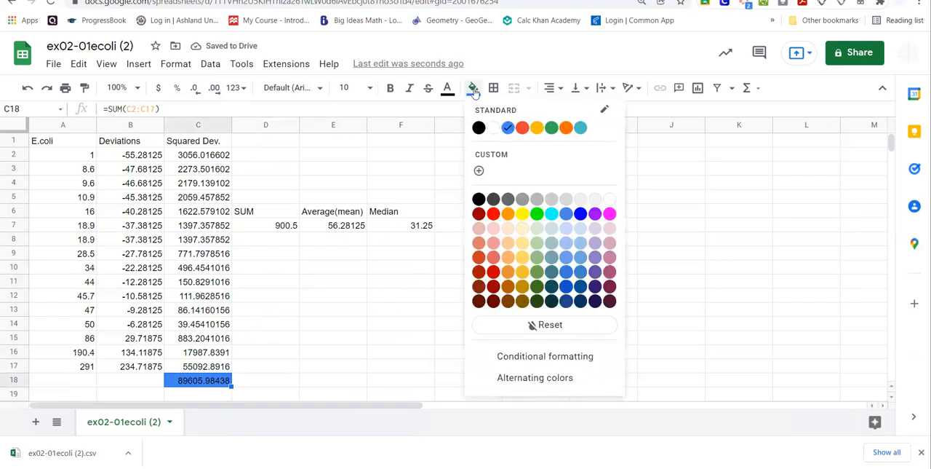
click(553, 229)
click(378, 330)
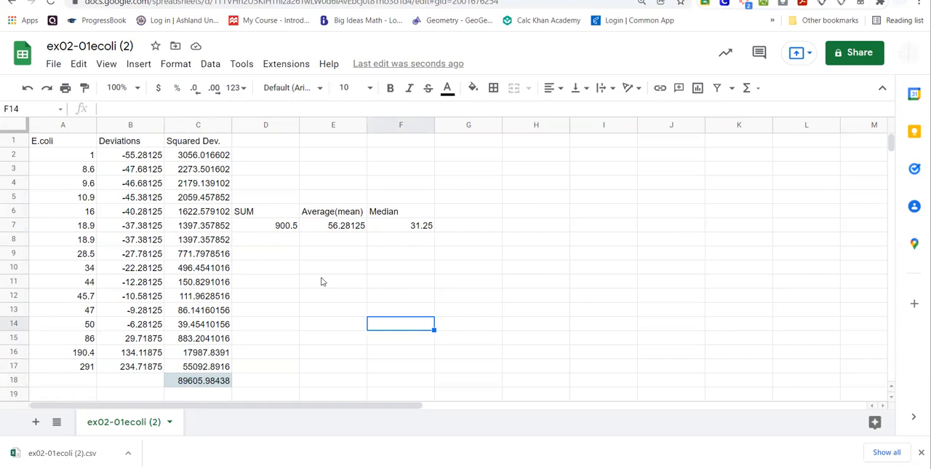
Label cell E11 as "Std. Dev." for the standard deviation.
click(322, 281)
text(S)
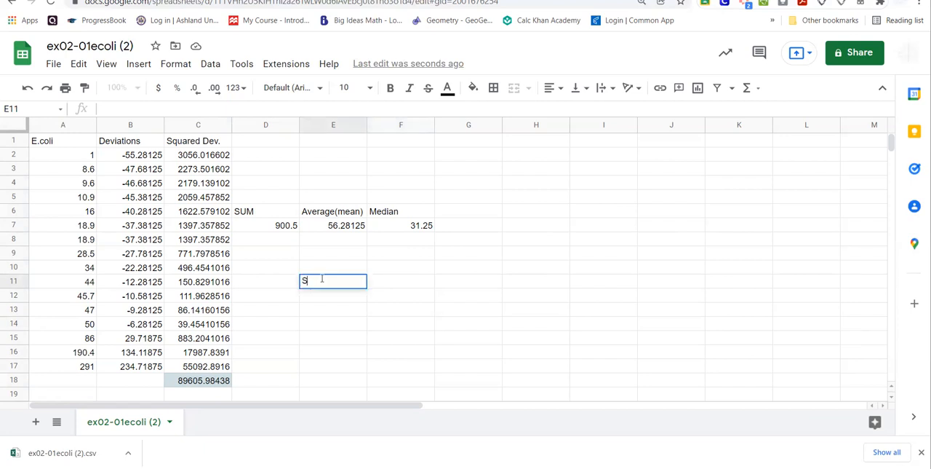
text(td. Dev.)
key(Return)
Calculate the standard deviation in cell E12 from the squared-deviations total with the formula =sqrt(C18/(16-1)).
text(=)
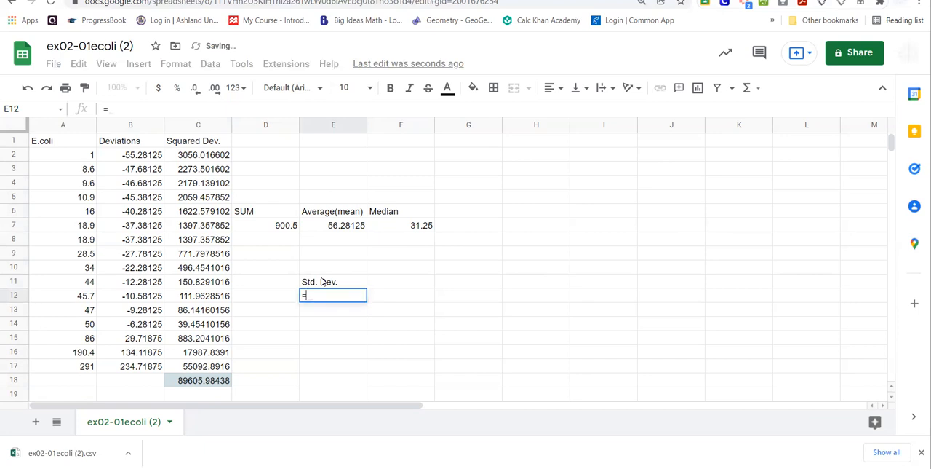
text(sqrt)
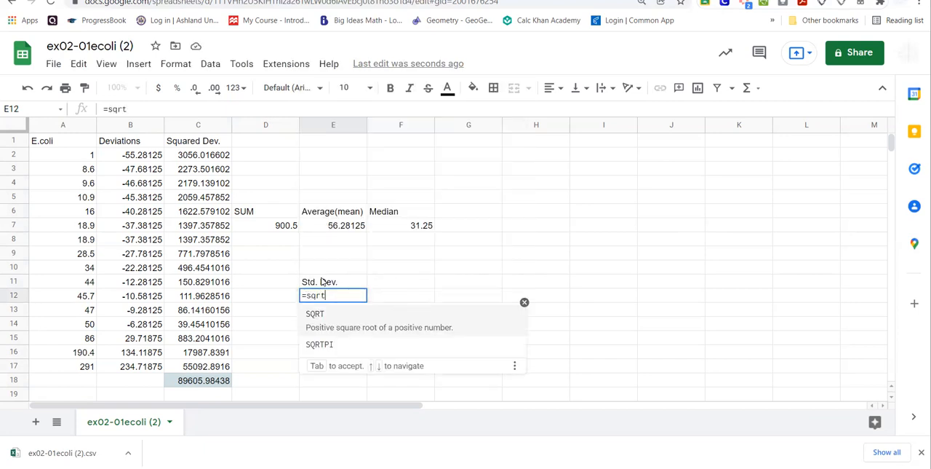
text(()
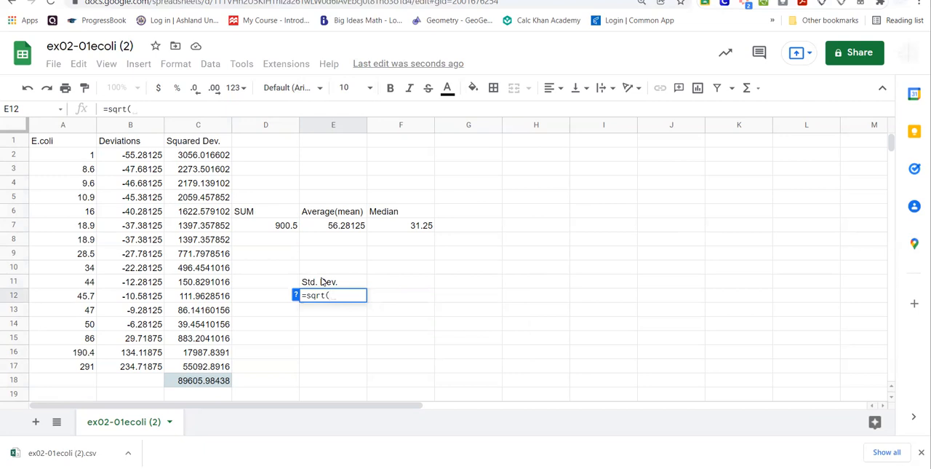
click(220, 385)
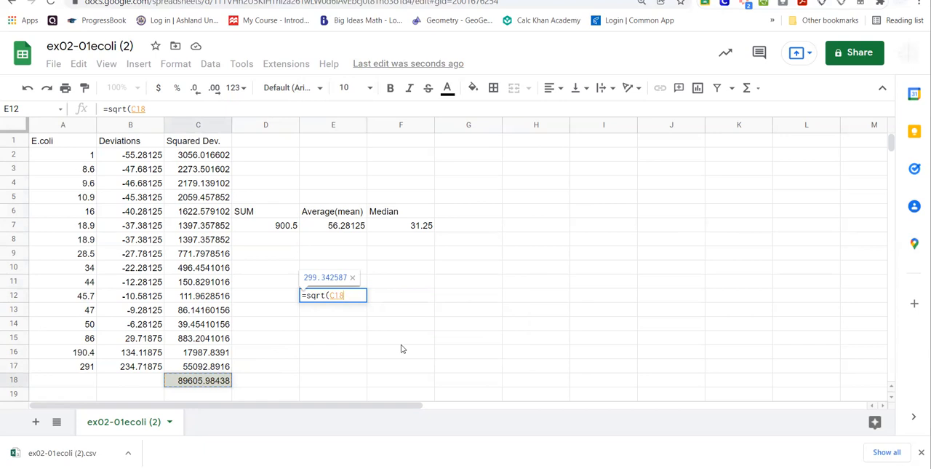
text(/)
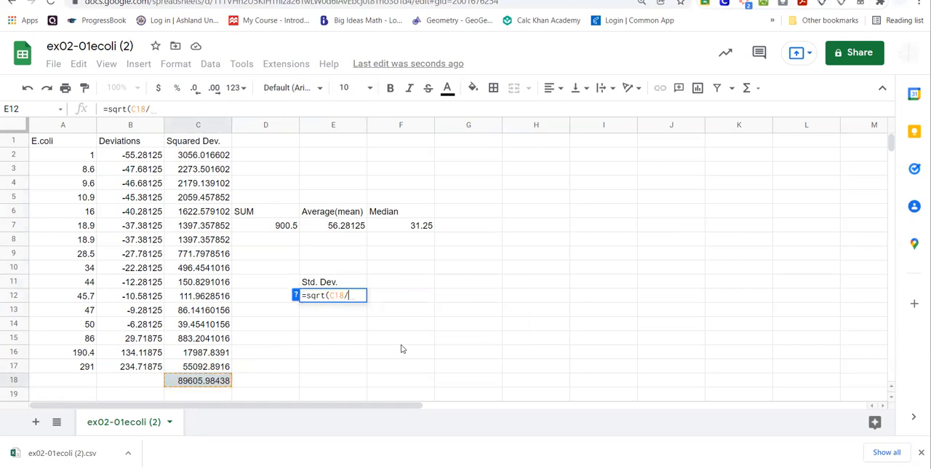
text((16-1)))
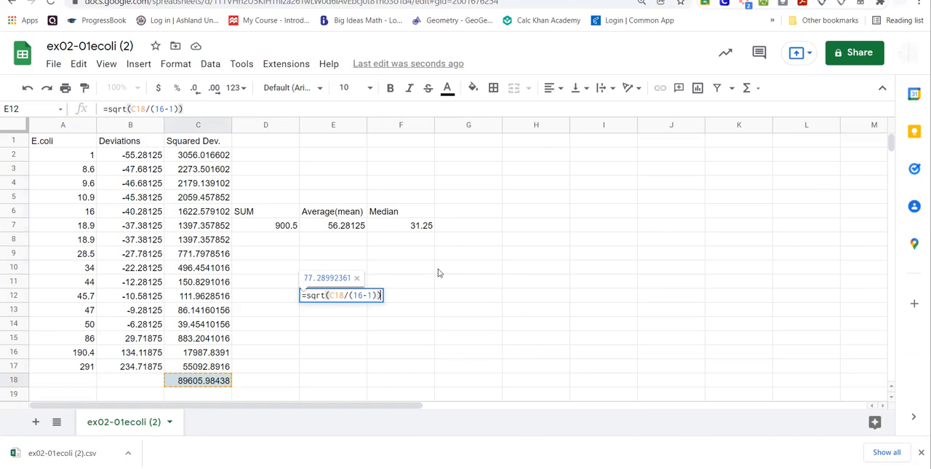
key(Return)
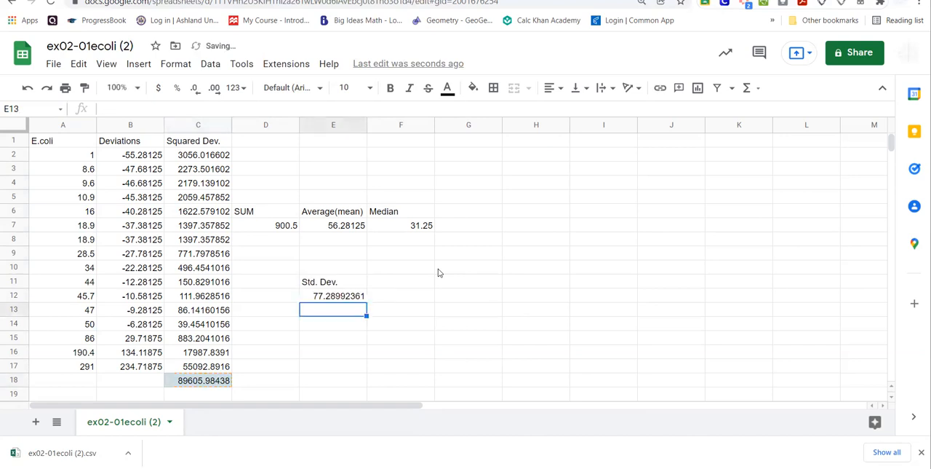
click(342, 298)
click(211, 381)
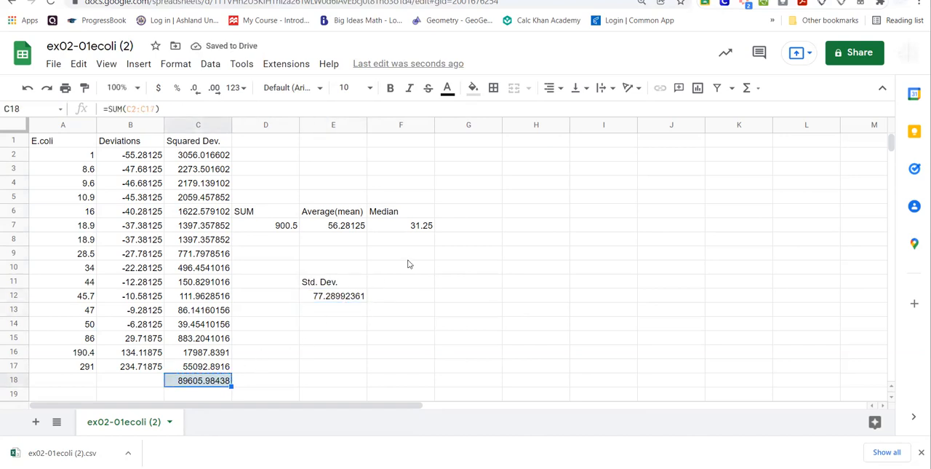
Calculate the standard deviation of the E.coli values in cell F11 with =STDEV(A2:A17), and reject the suggested autofill.
click(399, 287)
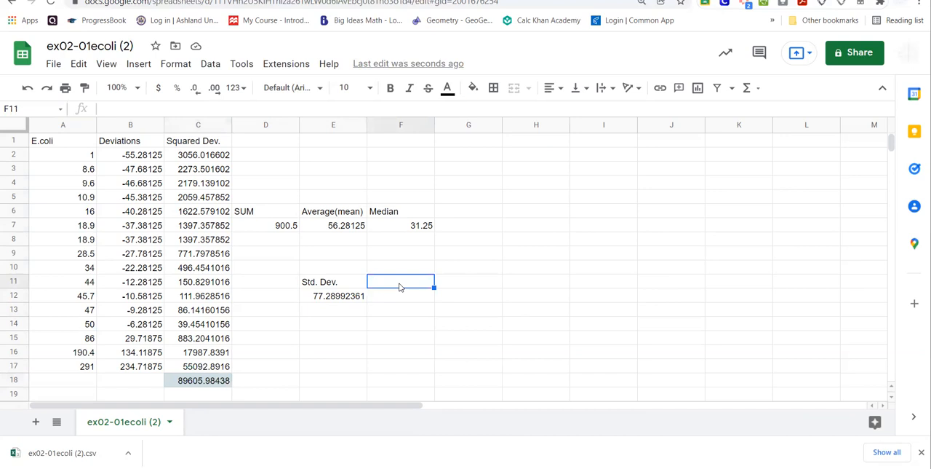
text(=St)
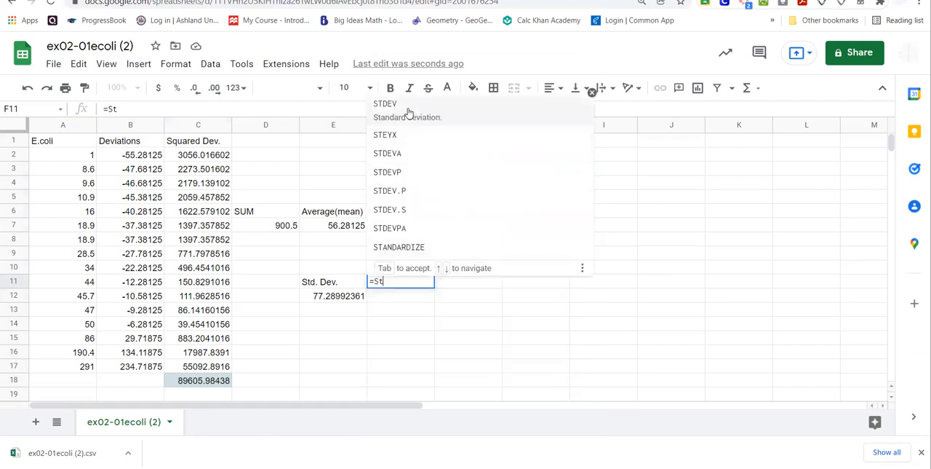
click(408, 106)
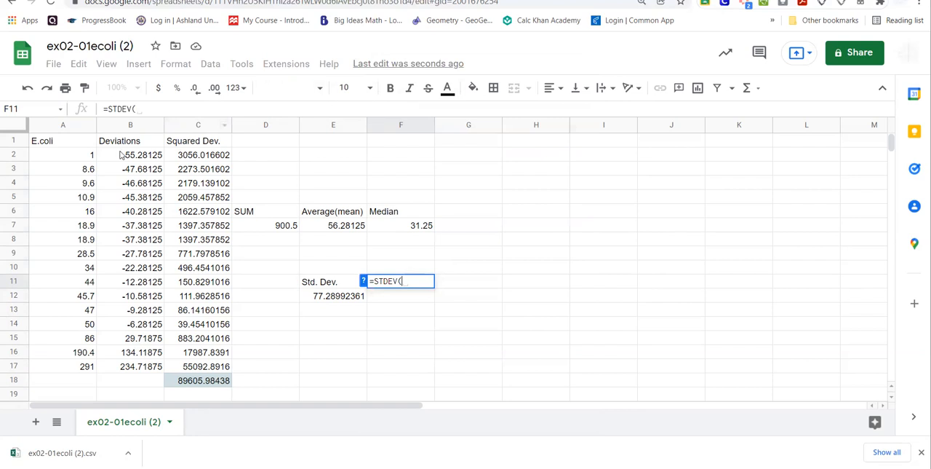
drag(88, 157, 88, 368)
key(Return)
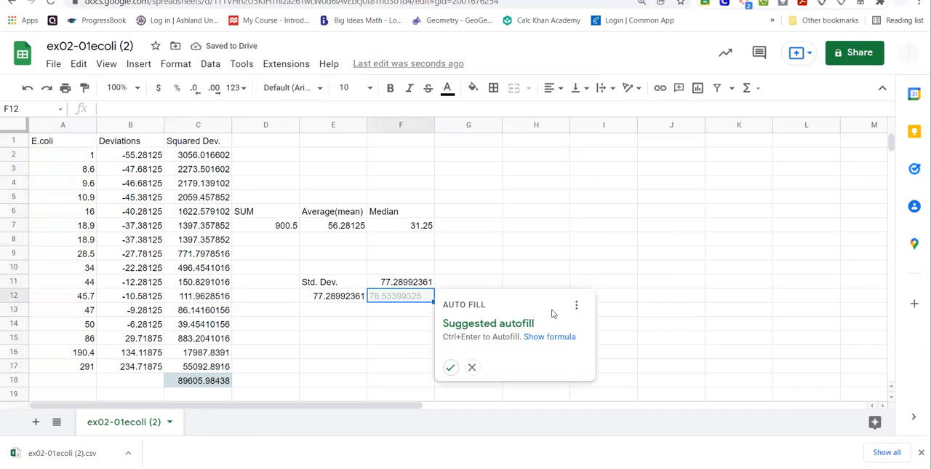
click(472, 368)
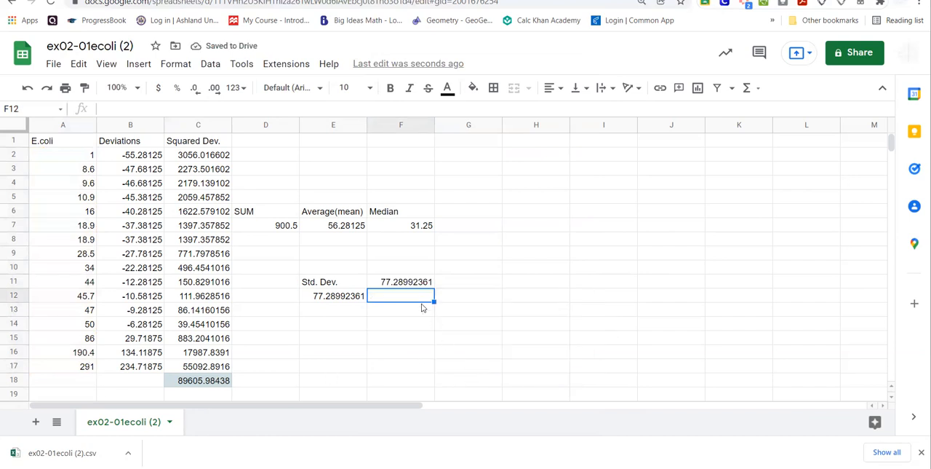
Compare the standard deviation formulas in F11 and E12, and check the squared-deviations total formula in C18.
click(395, 286)
click(362, 300)
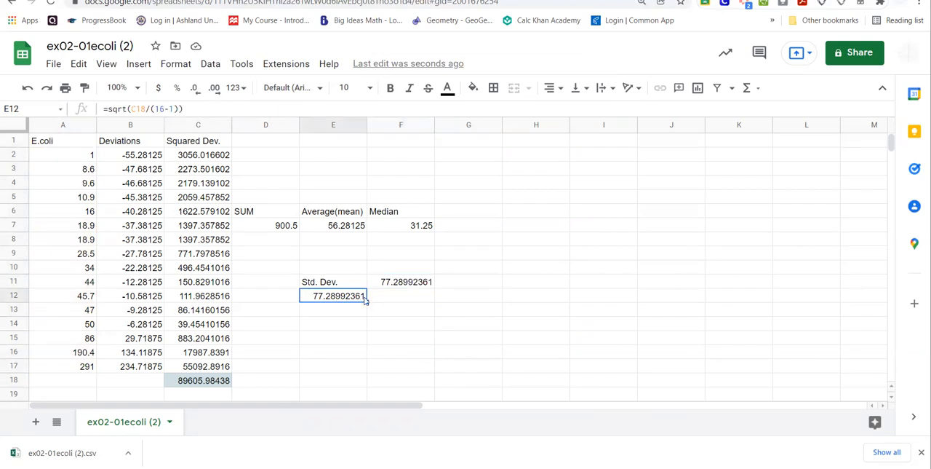
click(420, 284)
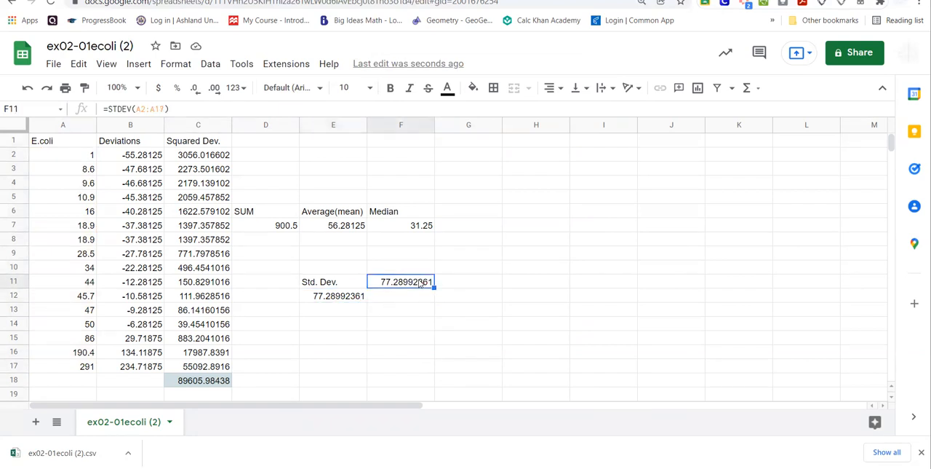
click(331, 300)
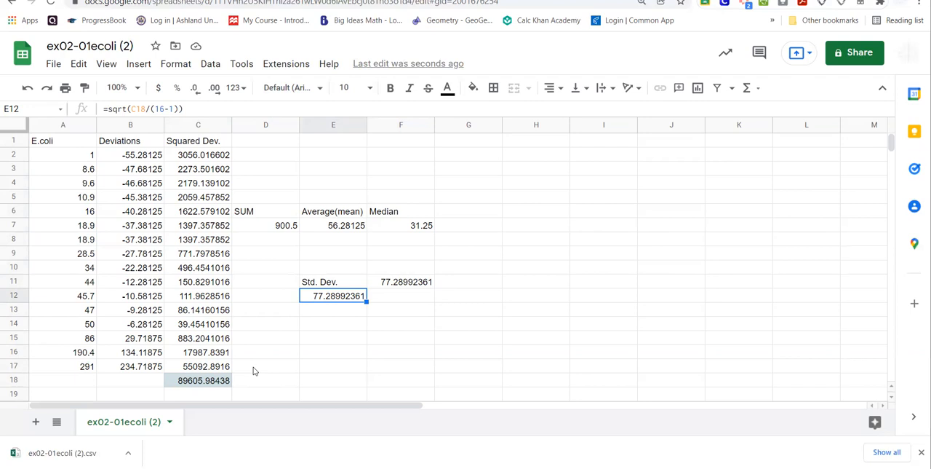
click(227, 384)
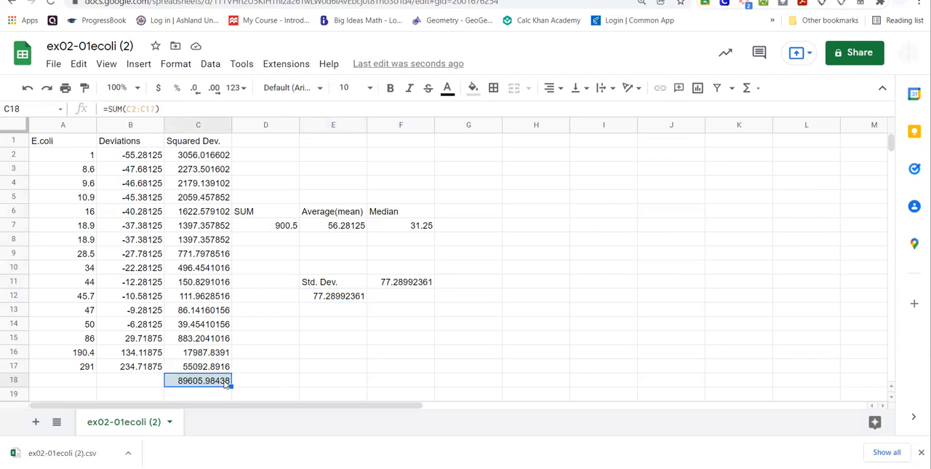